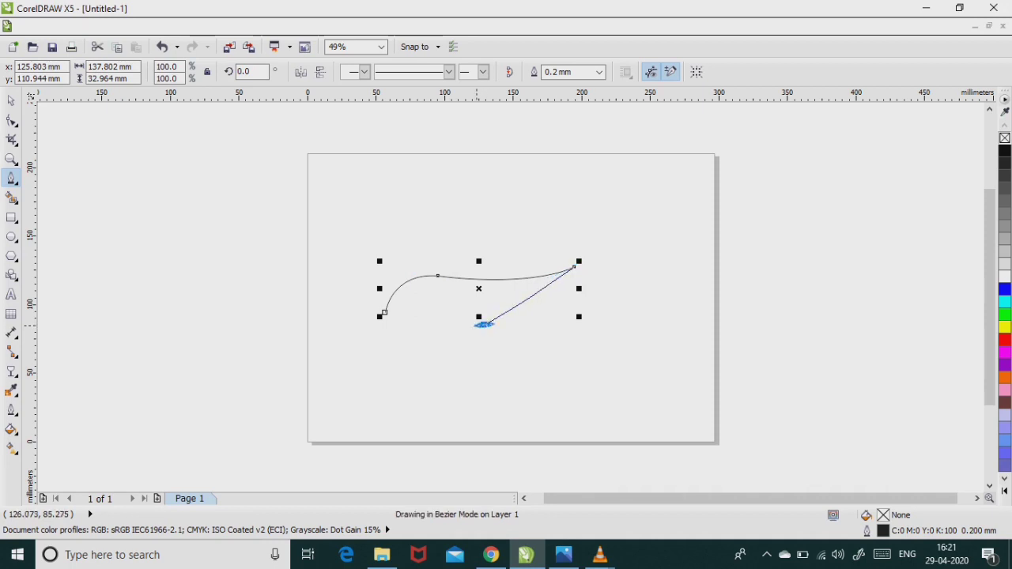
Finish the Bezier outline with a curved lower edge and close it at its starting node.
left_click_drag(381, 339, 354, 354)
left_click(384, 314)
key("space")
Delete the extra nodes from the closed curve, keeping only the nodes at its two pointed ends.
key("z")
left_click_drag(343, 242, 583, 369)
key("space")
key("F10")
double_click(194, 320)
double_click(353, 211)
double_click(493, 360)
Shape the two-node curve into a wide S-shaped leaf by adjusting the control handles of both end nodes.
key("ctrl+a")
left_click_drag(760, 418, 763, 459)
left_click_drag(330, 319, 321, 302)
left_click_drag(119, 117, 176, 117)
key("Escape")
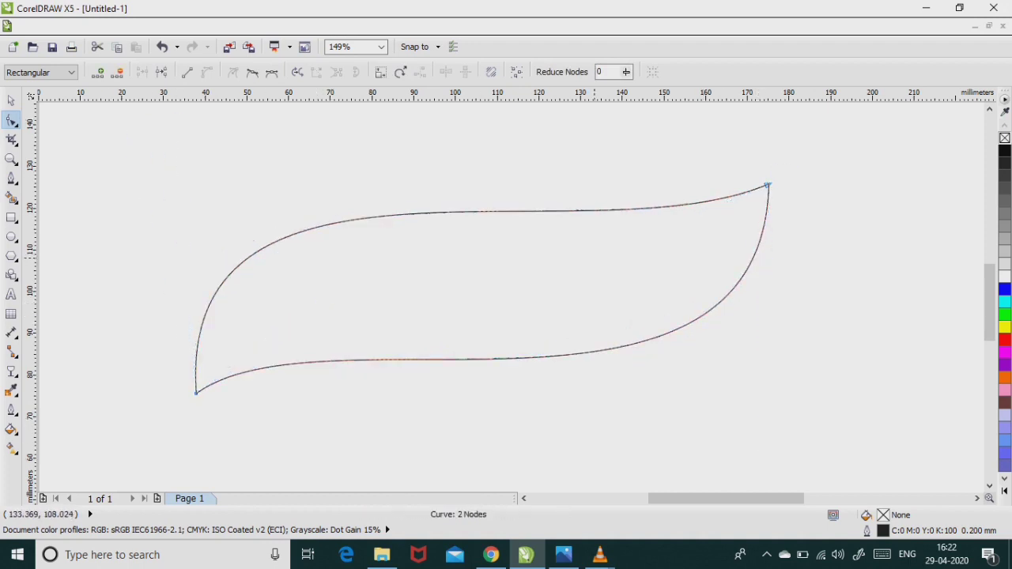
Refine the leaf outline by lowering the upper edge's handles and adjusting the lower edge's handles.
left_click(767, 185)
left_click_drag(589, 260, 584, 299)
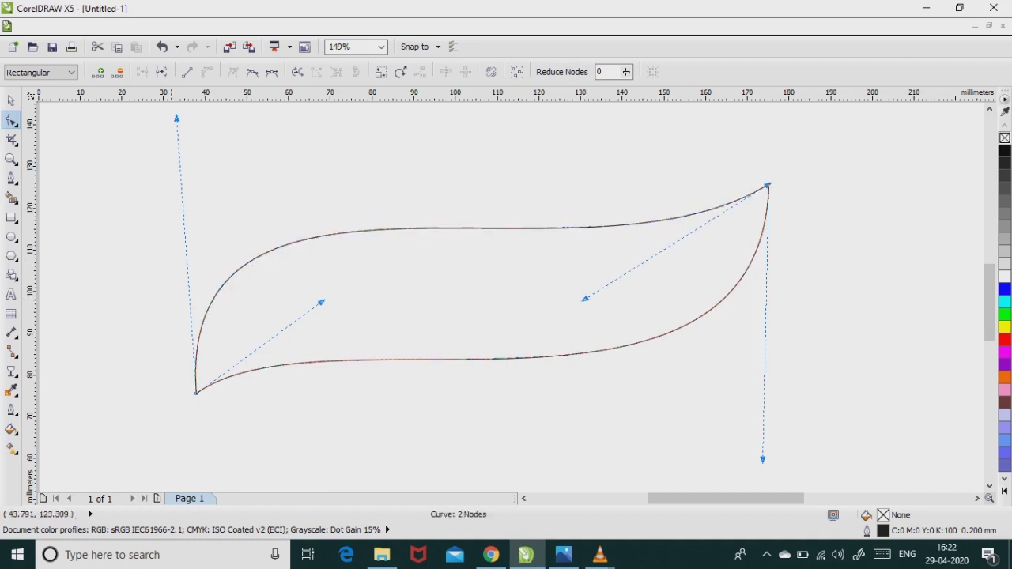
left_click_drag(176, 117, 223, 169)
left_click_drag(990, 291, 989, 308)
mouse_move(763, 432)
left_mouse_down()
mouse_move(776, 443)
mouse_move(765, 450)
left_mouse_up()
left_click_drag(321, 273, 319, 260)
Fine-tune the curvature of the leaf's upper and lower edges with small control handle adjustments.
key("space")
key("z")
key("shift+F4")
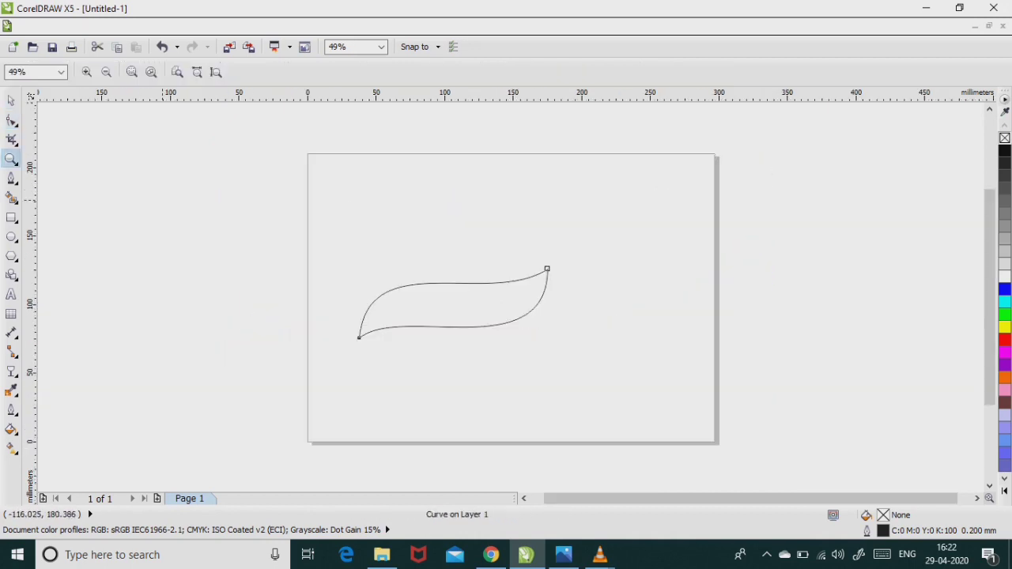
key("space")
key("z")
scroll(443, 300, "up", 2)
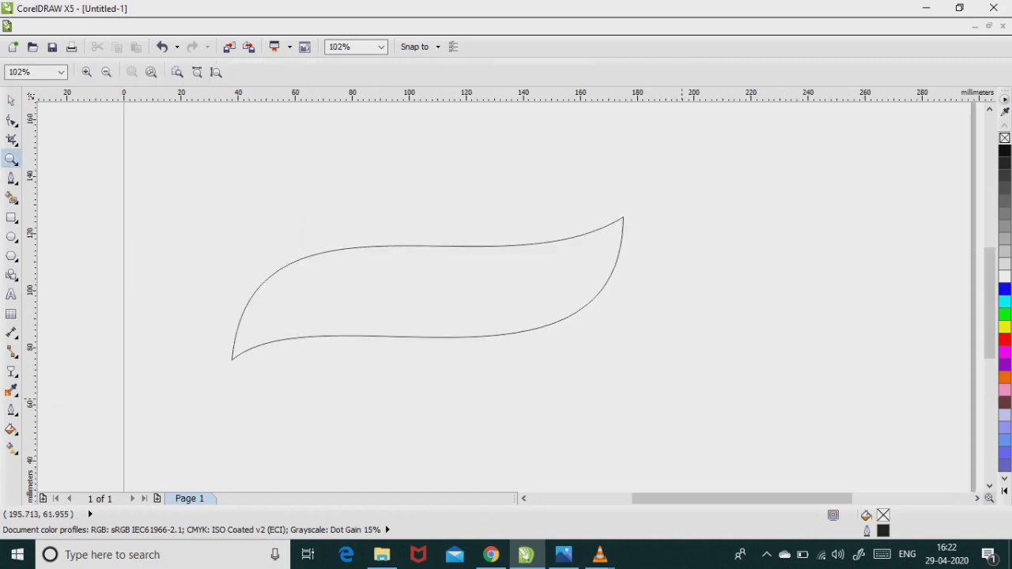
key("F10")
left_click(623, 218)
left_click_drag(495, 297, 501, 301)
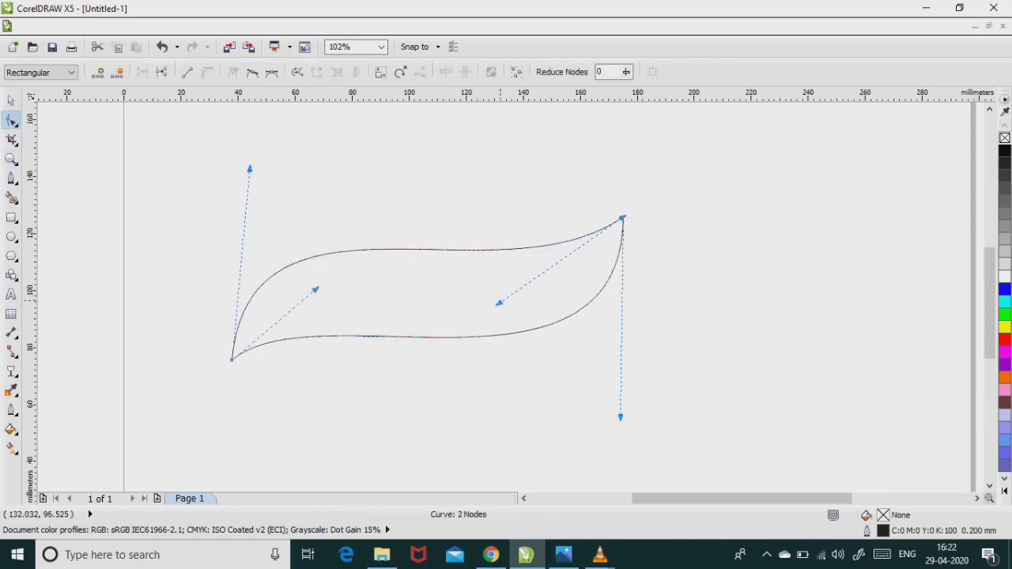
left_click_drag(314, 293, 313, 287)
mouse_move(621, 417)
left_mouse_down()
mouse_move(612, 408)
mouse_move(615, 422)
left_mouse_up()
left_click_drag(314, 286, 312, 278)
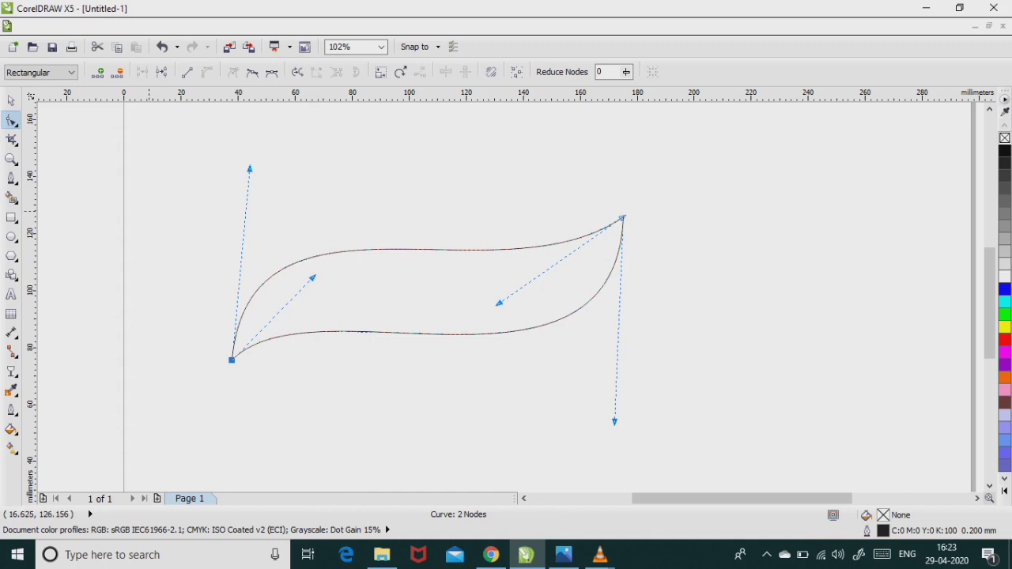
Rotate the leaf shape slightly clockwise to an angle of 358.8° and keep it selected.
key("space")
left_click(625, 212)
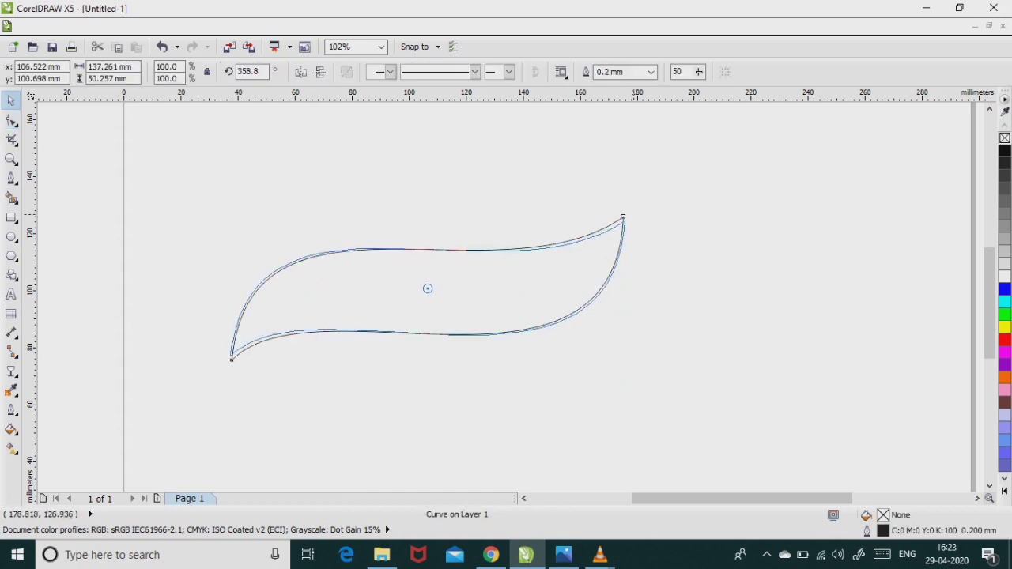
left_click(295, 238)
key("ctrl+a")
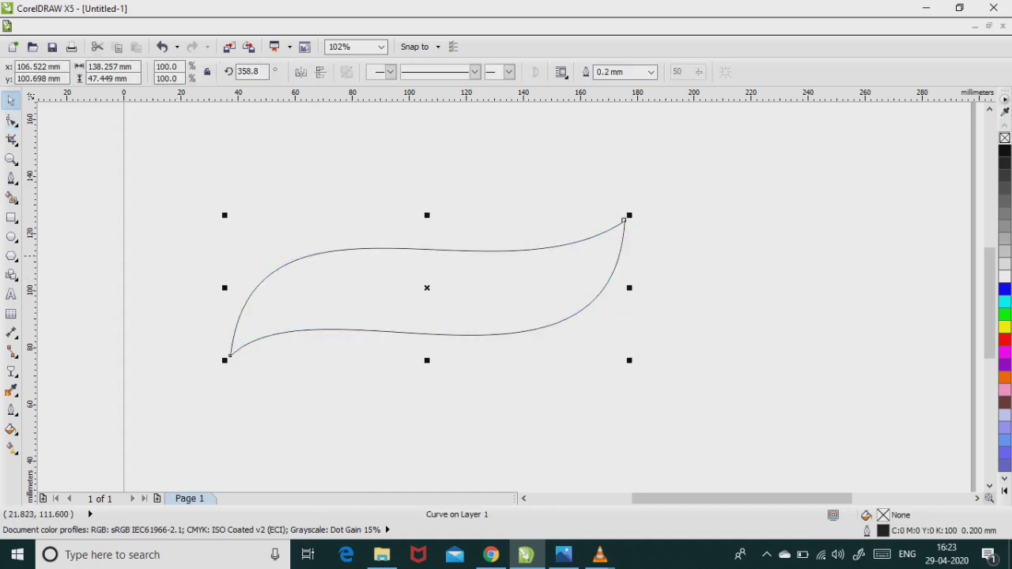
Start a custom linear fountain fill for the leaf with its start color set to RGB 15, 163, 77.
left_click(11, 390)
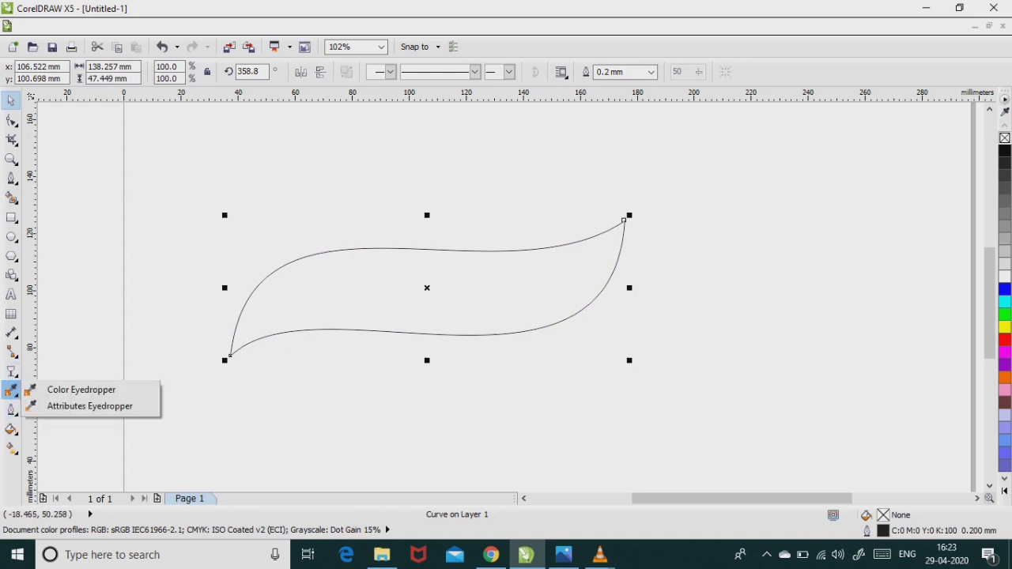
mouse_move(11, 429)
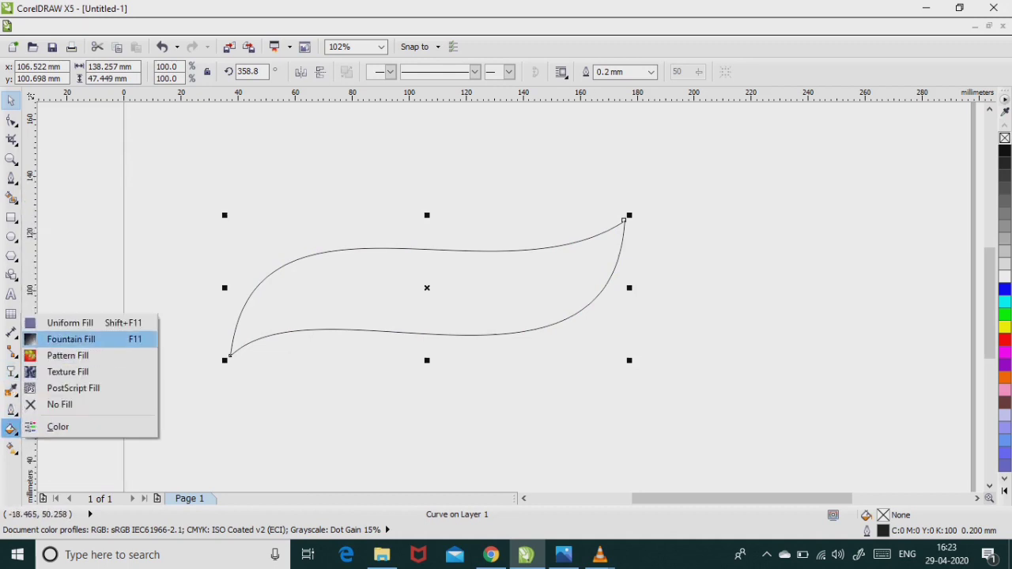
left_click(70, 339)
left_click(442, 262)
left_click(595, 342)
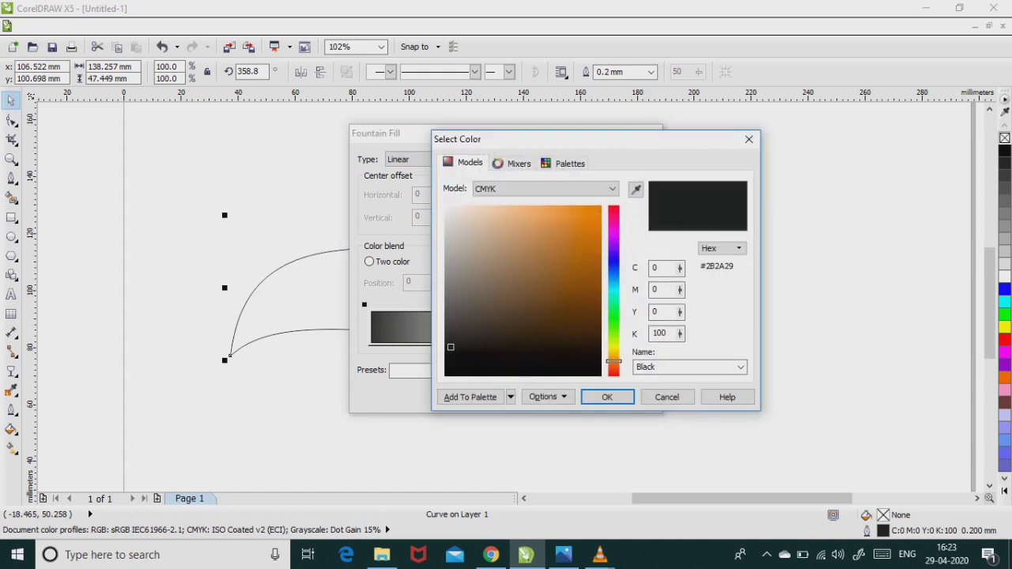
left_click(544, 189)
left_click(491, 229)
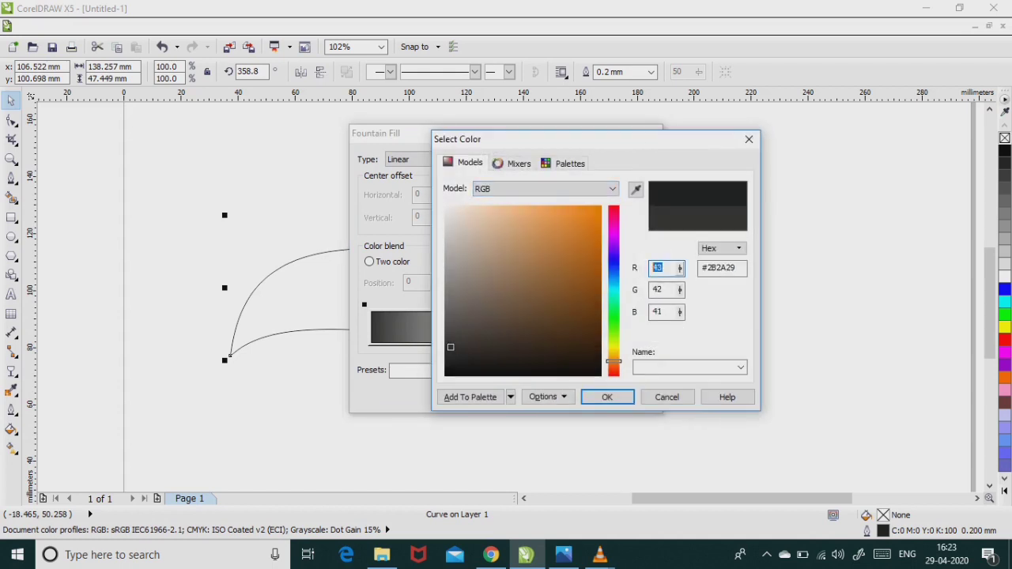
key("Tab")
type("1")
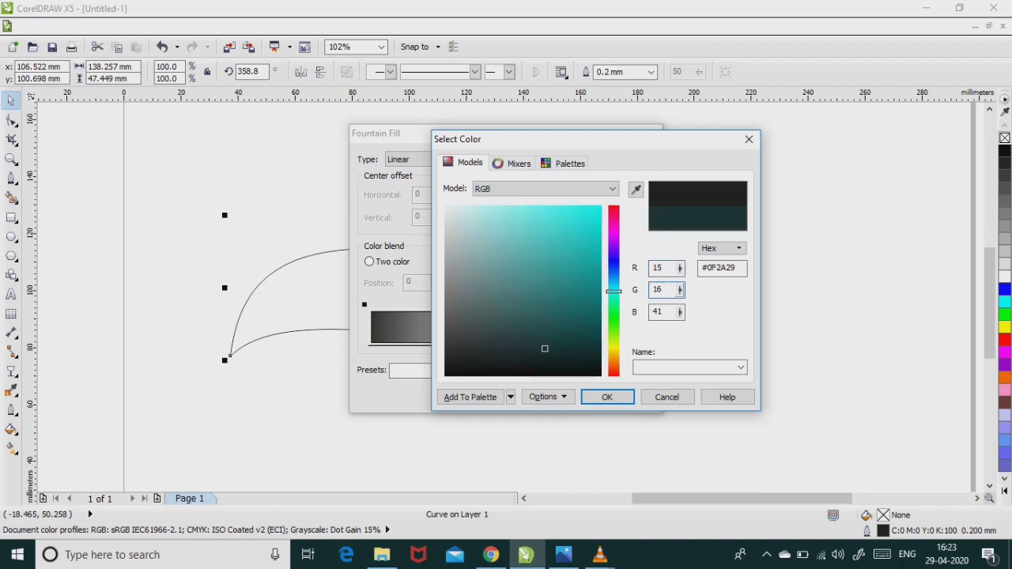
type("63")
key("Tab")
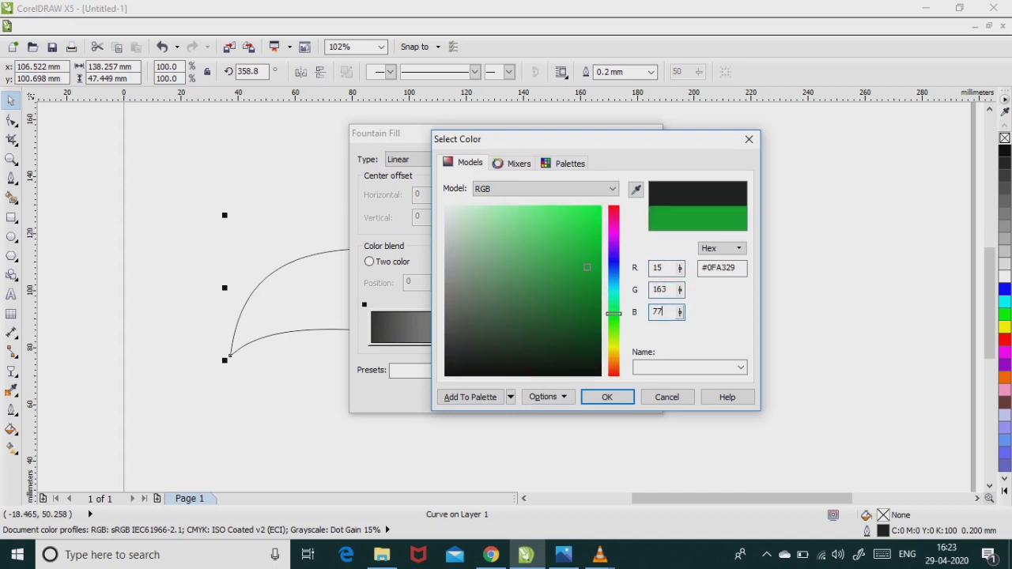
key("Return")
Set the end color of the leaf's gradient to a red with red value 231 and green value 25.
left_click(535, 304)
left_click(595, 342)
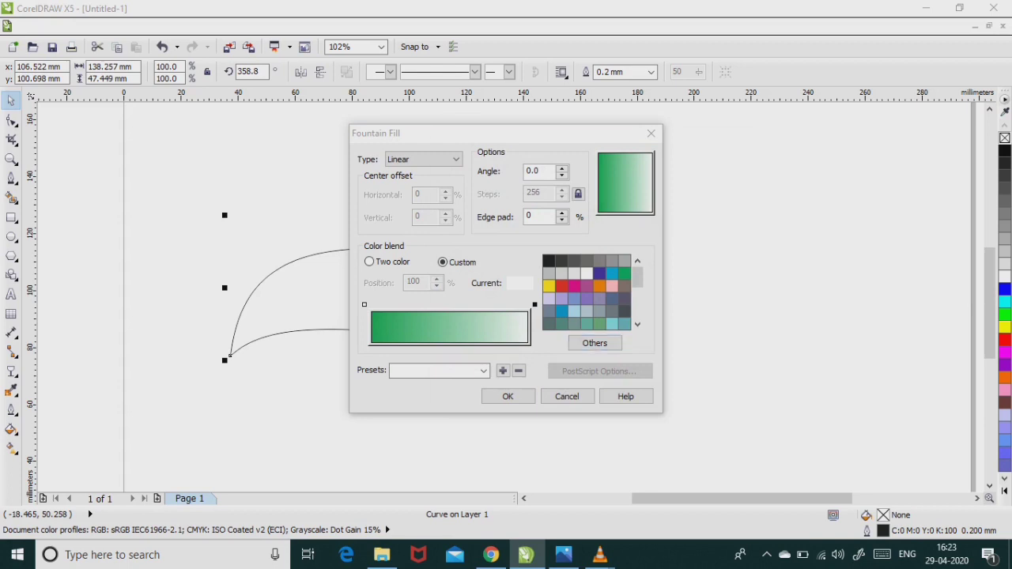
left_click(546, 188)
left_click(491, 219)
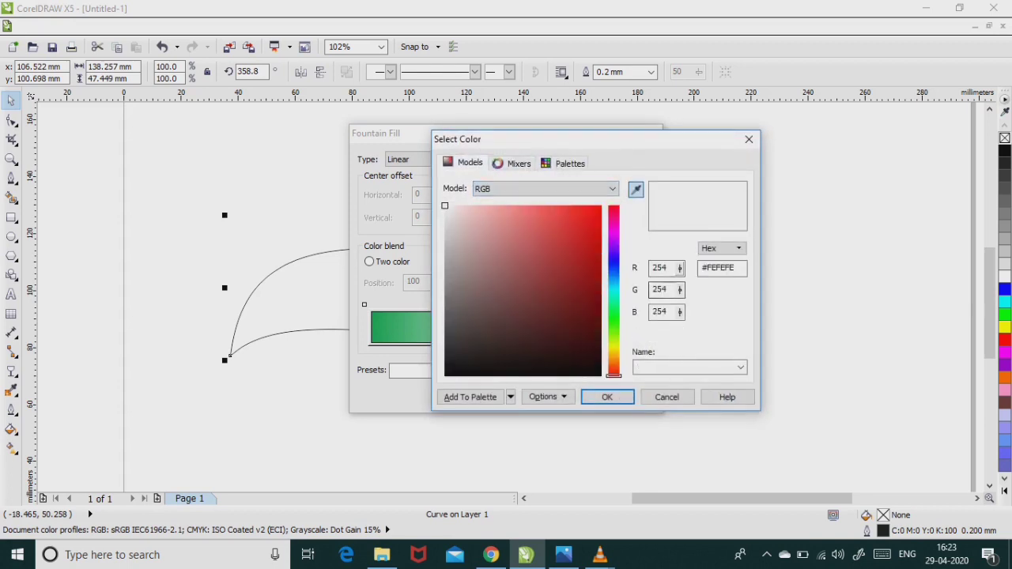
key("Tab")
type("25")
key("Tab")
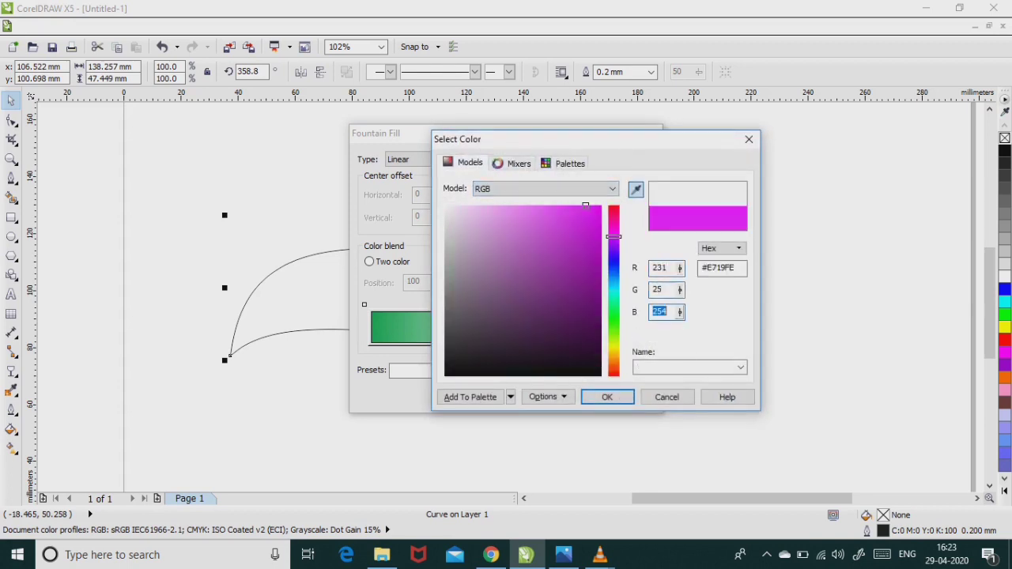
key("Return")
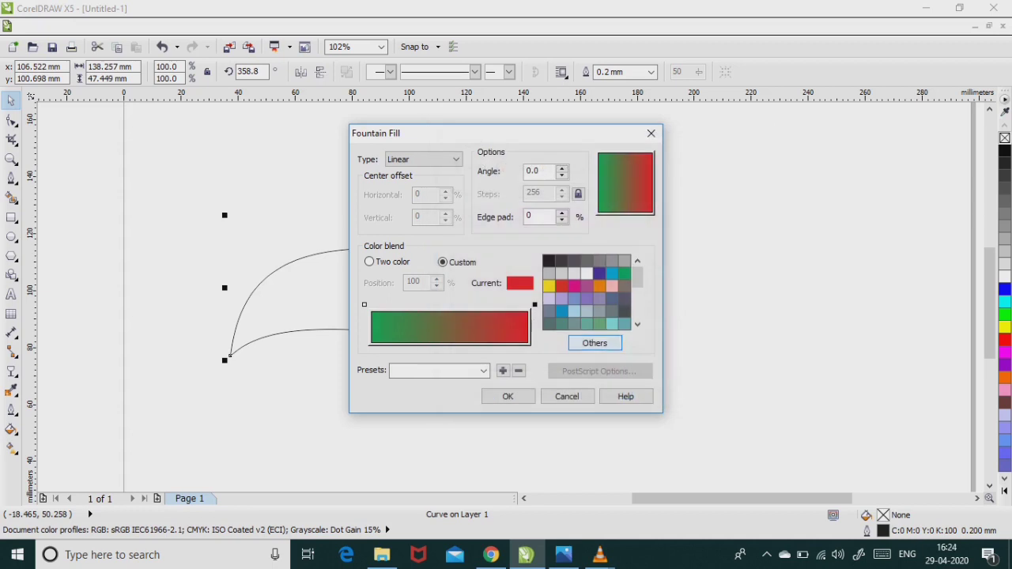
Set the gradient's end color to a dark green with red 0 and green 127, apply the fill, and remove the leaf's outline.
key("Return")
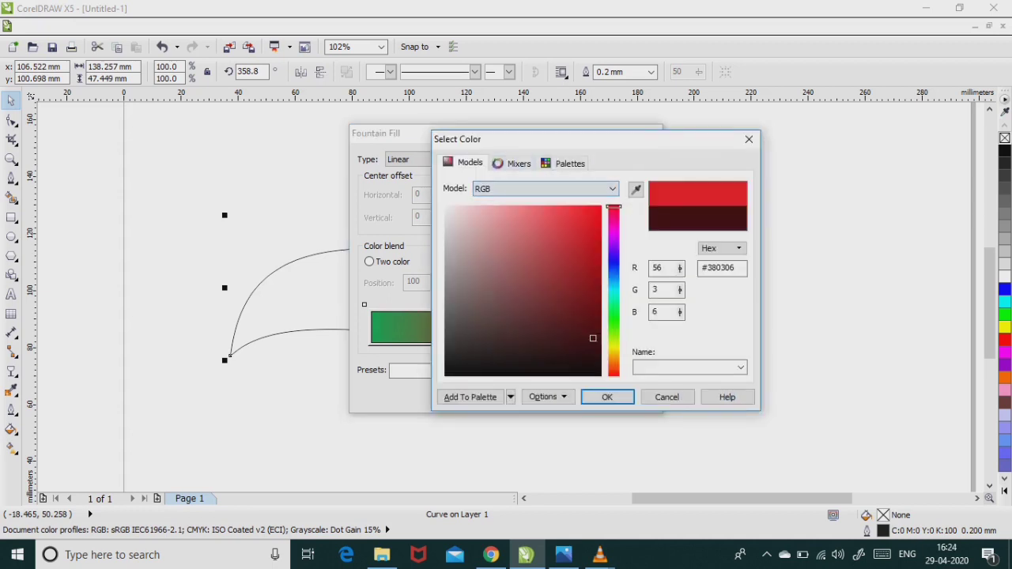
type("0")
key("Tab")
type("127")
key("Tab")
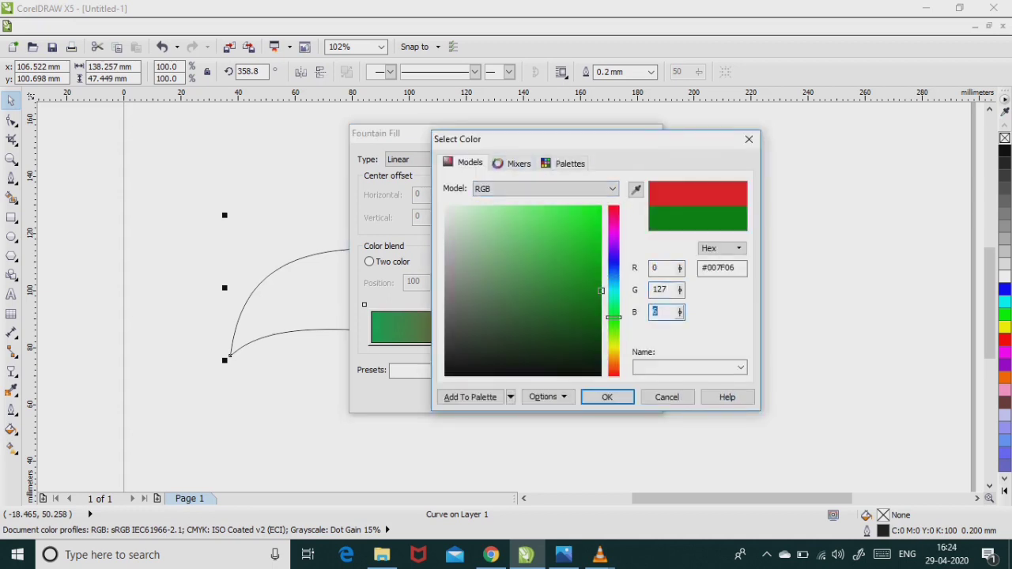
type("2")
key("Return")
key("Return")
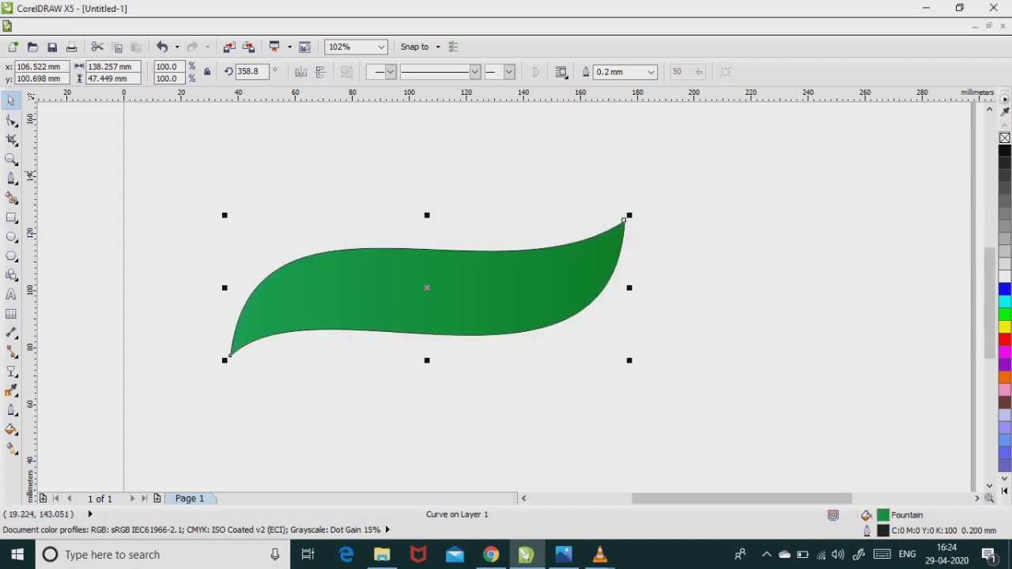
right_click(1004, 138)
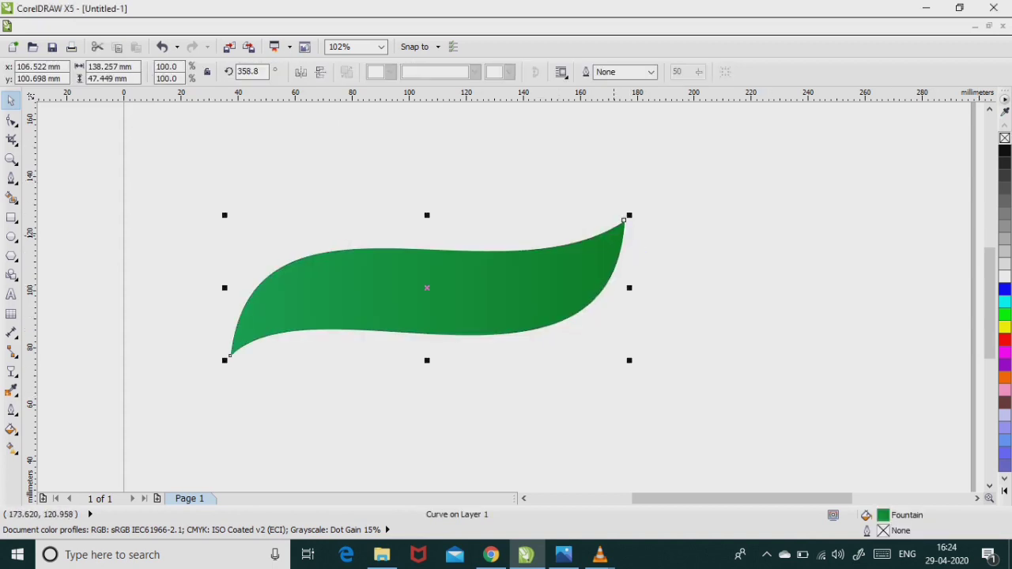
Duplicate the leaf in place and bend the copy's upper edge down to form a band along the lower edge.
mouse_move(427, 288)
left_mouse_down()
mouse_move(433, 303)
mouse_move(427, 289)
left_mouse_up()
left_click(427, 288)
key("F10")
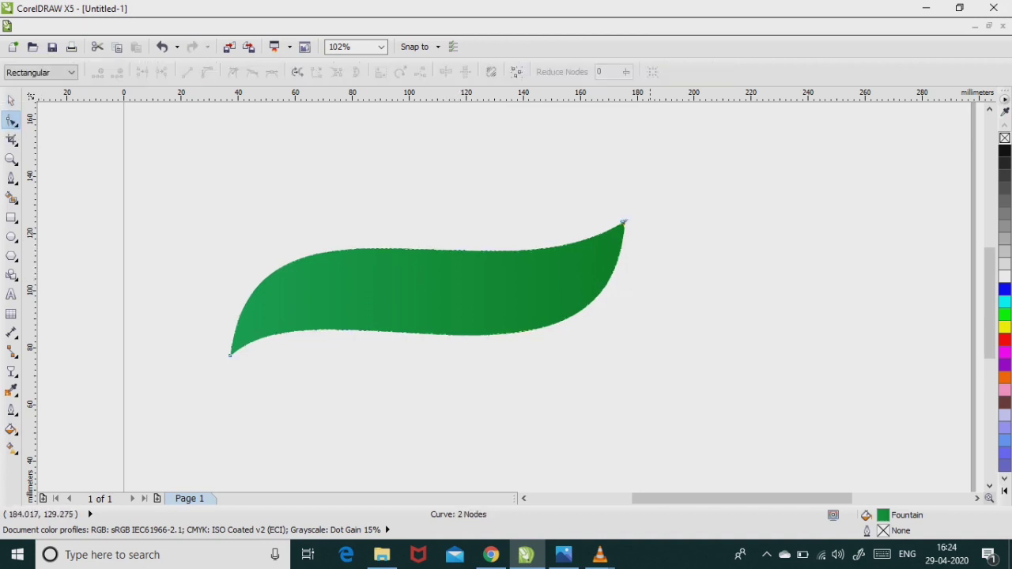
left_click_drag(499, 301, 305, 277)
left_click_drag(252, 165, 361, 215)
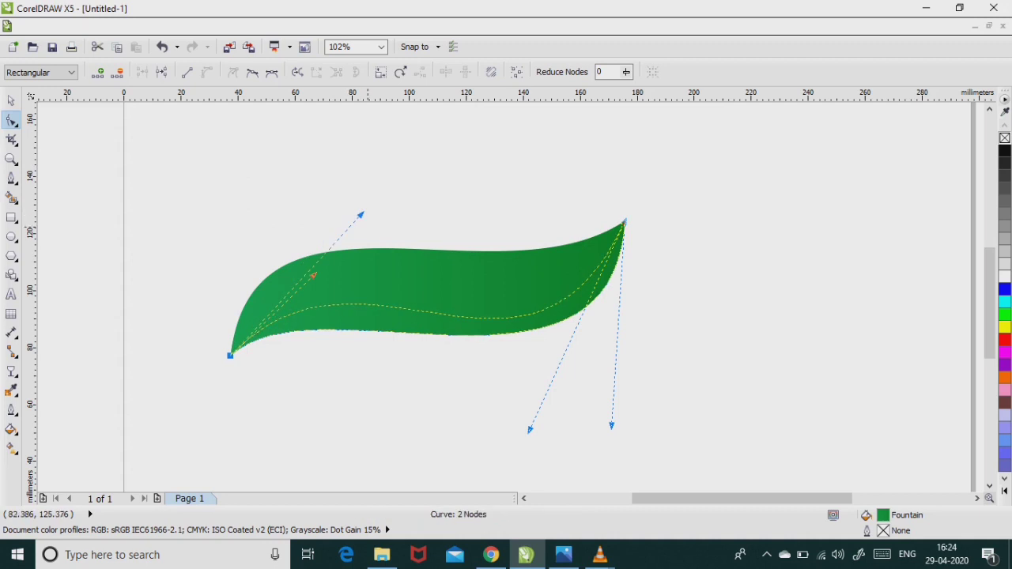
left_click_drag(530, 430, 550, 395)
left_click_drag(360, 214, 367, 239)
key("space")
left_click(624, 221)
key("ctrl+z")
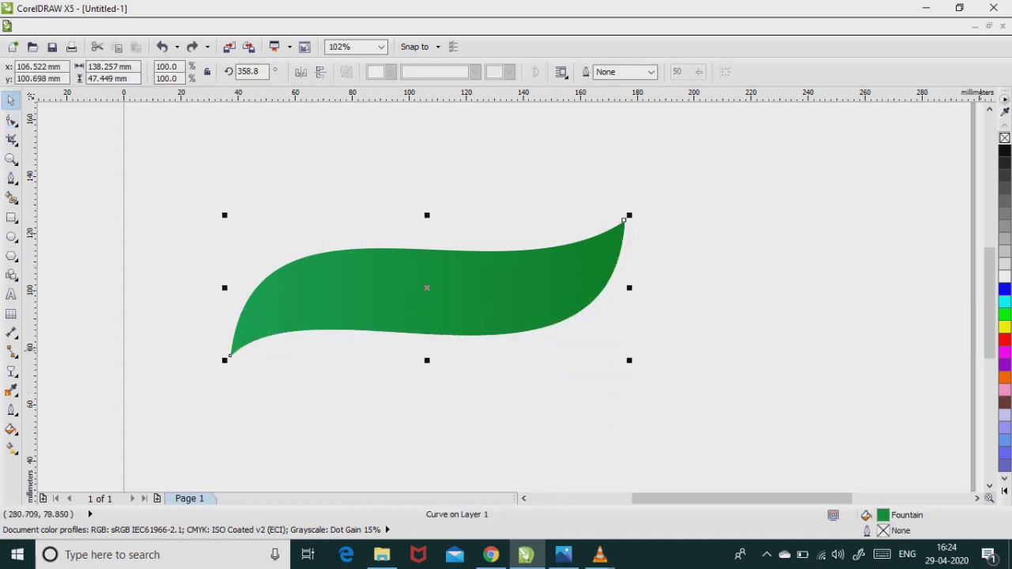
Fill the lower band with a uniform dark green, RGB 35, 107, 8.
left_click_drag(1005, 314, 958, 344)
left_click_drag(1006, 314, 961, 348)
key("shift+F11")
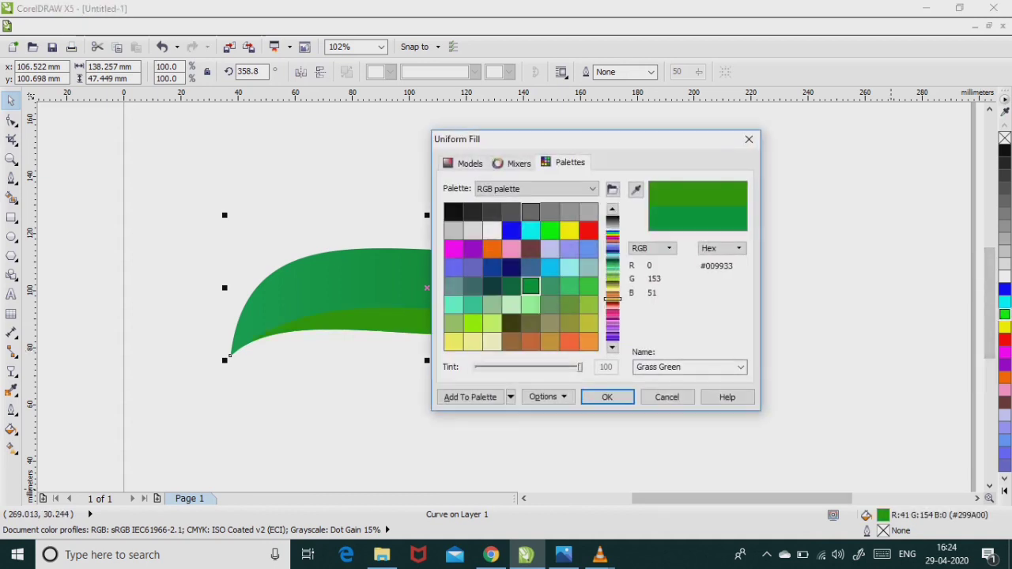
left_click(470, 163)
left_click_drag(601, 273, 594, 310)
key("Return")
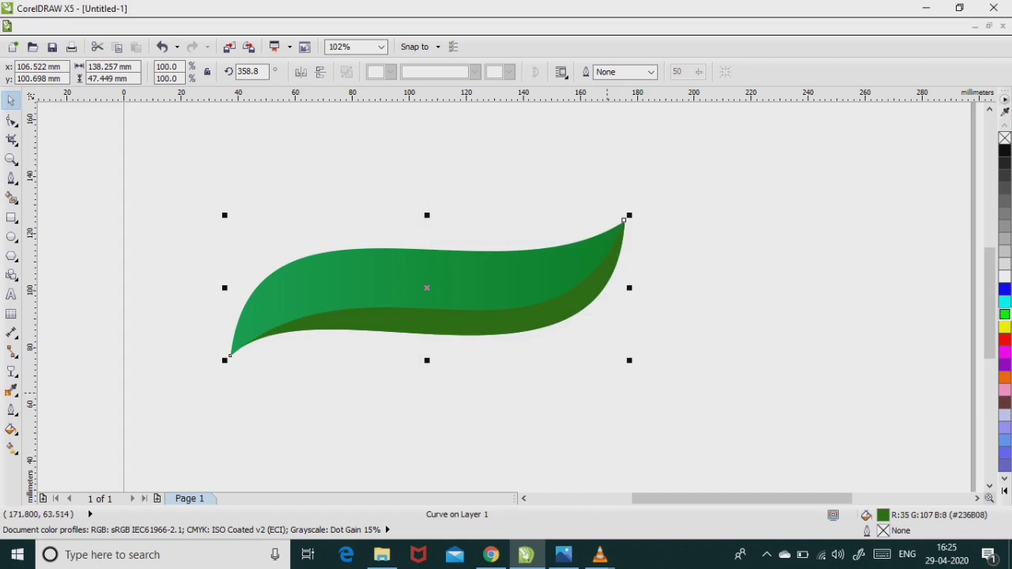
Apply a uniform transparency of 60 to the dark green lower band.
left_click(11, 370)
left_click(71, 72)
left_click(63, 102)
left_click(71, 72)
left_click(64, 93)
left_click(241, 72)
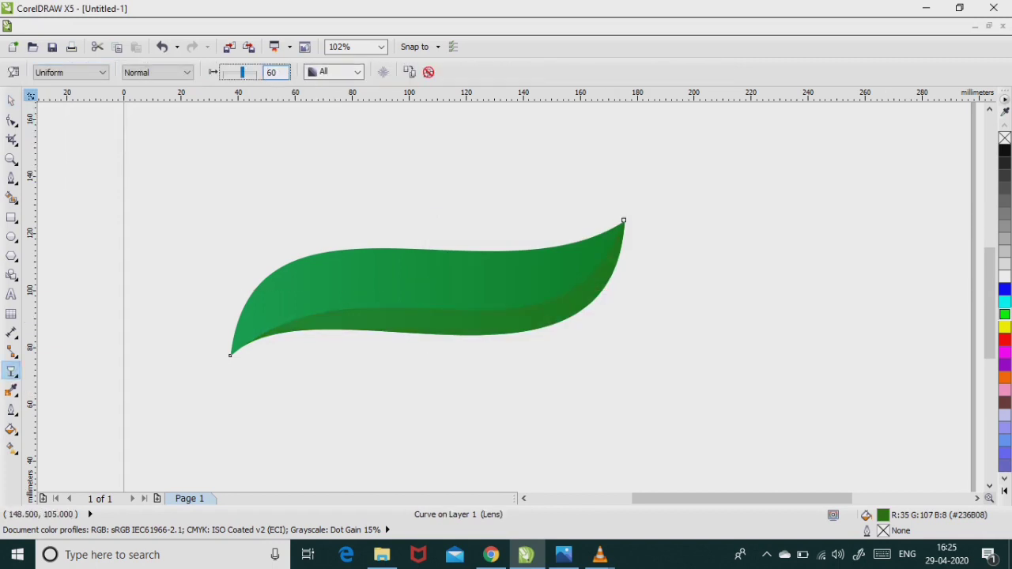
key("space")
Fine-tune the upper edge of the lower band with small control handle adjustments.
key("F10")
left_click_drag(551, 393, 551, 390)
left_click_drag(367, 238, 366, 248)
key("space")
key("Escape")
Draw a thin closed Bezier highlight about 28 by 17 mm inside the leaf's upper-left curve.
scroll(507, 293, "left", 2)
key("F5")
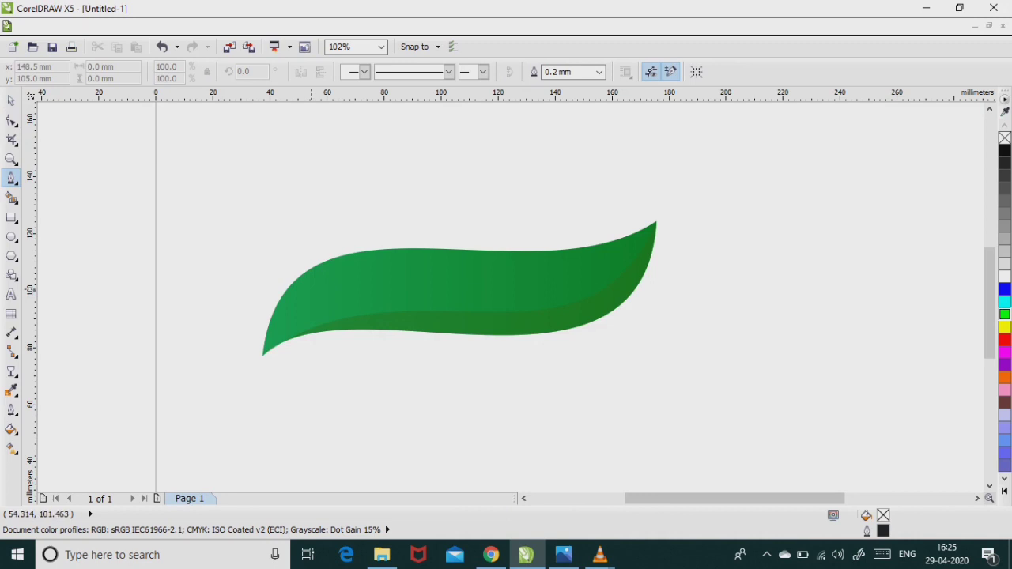
left_click_drag(366, 260, 405, 253)
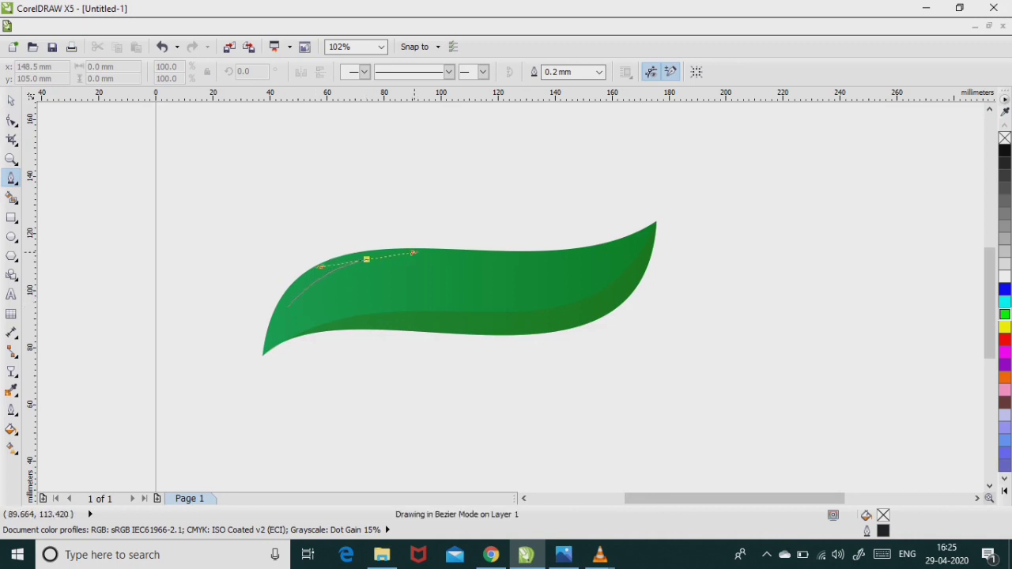
key("space")
left_click(366, 260)
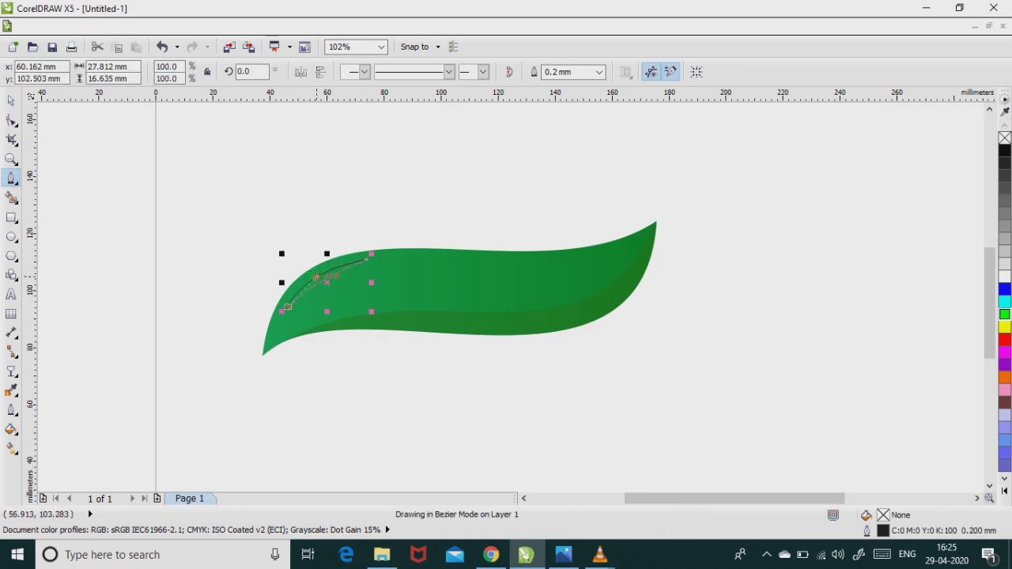
left_click(287, 307)
key("space")
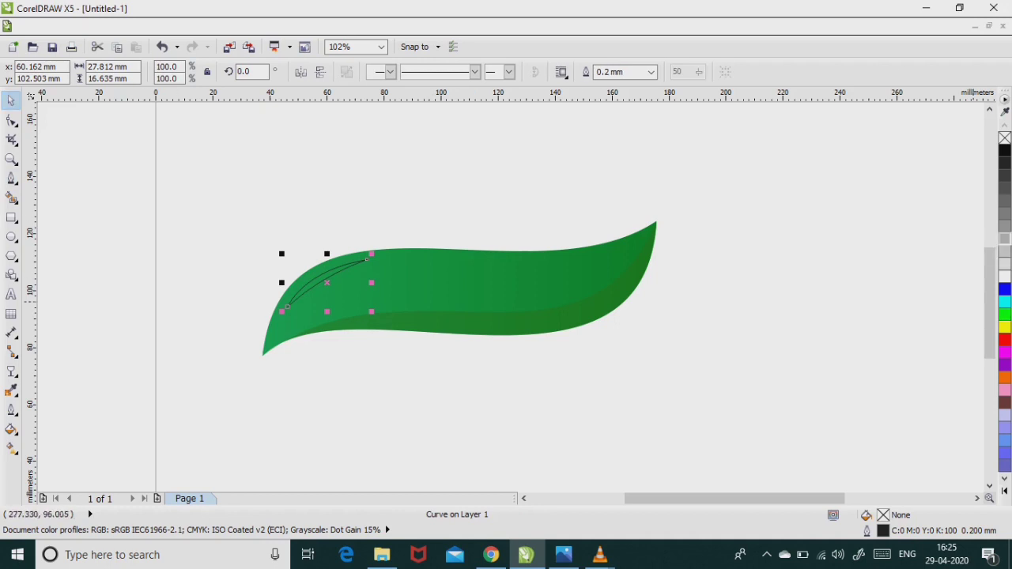
Fill the highlight shape with gray RGB 179, 179, 179 and remove its outline.
left_click(1004, 239)
right_click(1005, 137)
left_click(258, 280)
left_click(313, 289)
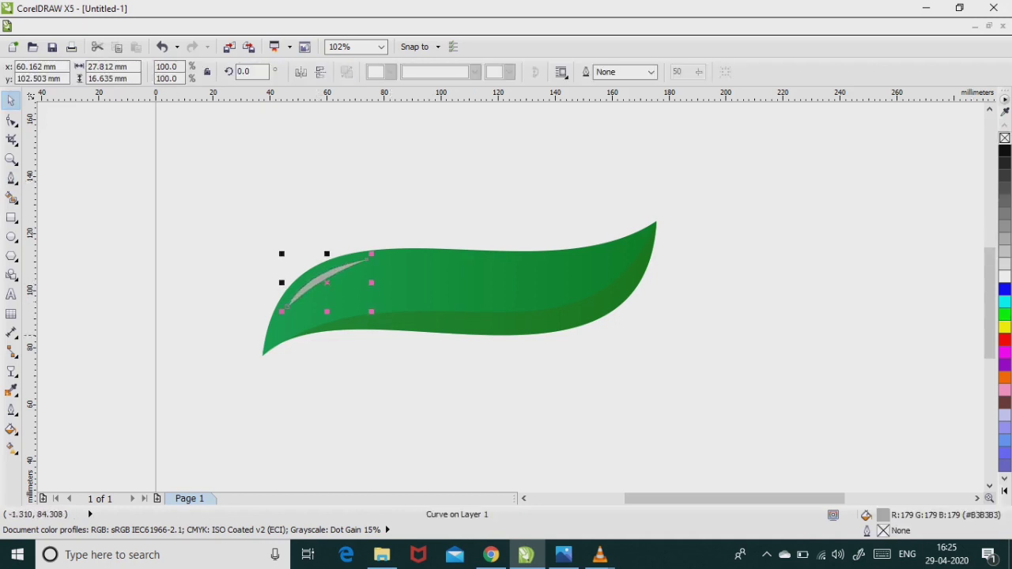
Apply a uniform transparency to the gray highlight so it blends with the green leaf.
left_click(11, 370)
left_click(70, 72)
left_click(48, 93)
left_click_drag(240, 72, 251, 72)
left_click(11, 101)
Reshape the highlight's upper curve and nudge the highlight slightly within the leaf.
left_click(11, 119)
left_click(318, 275)
left_click_drag(317, 275, 300, 264)
key("space")
left_click(302, 264)
left_click(327, 277)
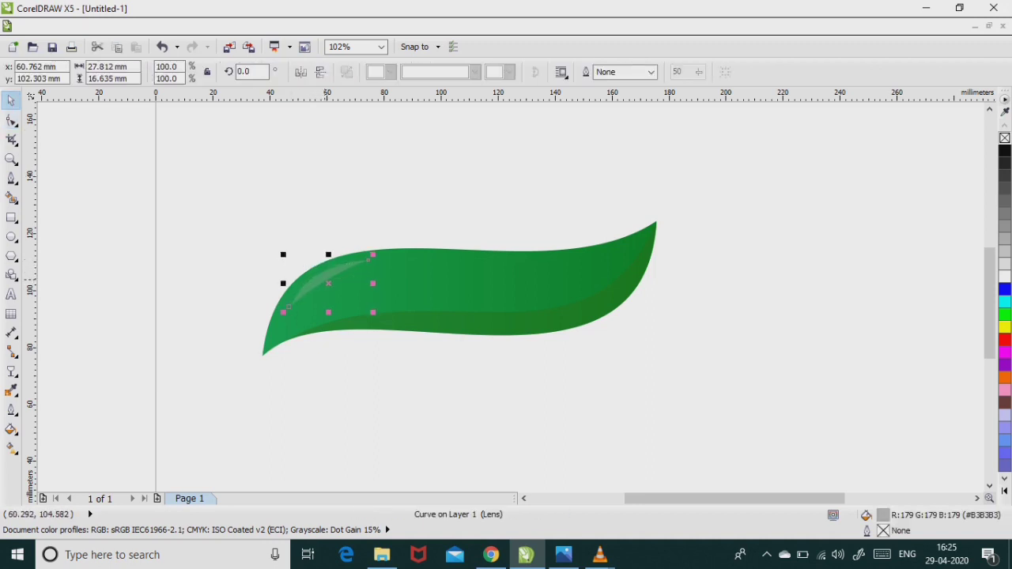
key("Escape")
key("z")
key("shift+F4")
key("F4")
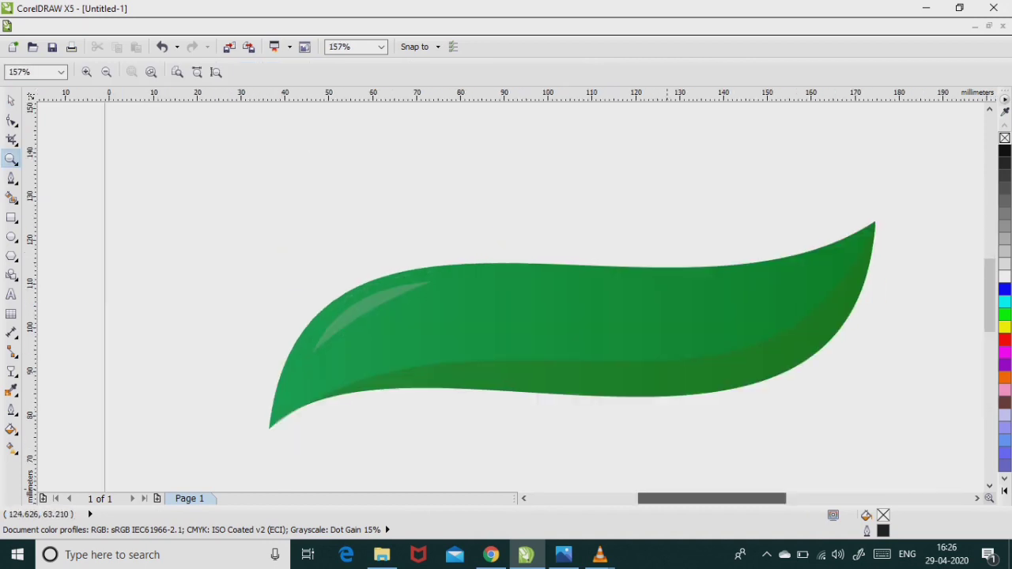
Rotate a copy of the main green leaf shape by 3.5 degrees.
scroll(507, 317, "right", 3)
key("space")
left_click(276, 304)
left_click_drag(315, 280, 374, 163)
left_click(317, 278)
key("ctrl+z")
key("F10")
left_click_drag(758, 222, 752, 181)
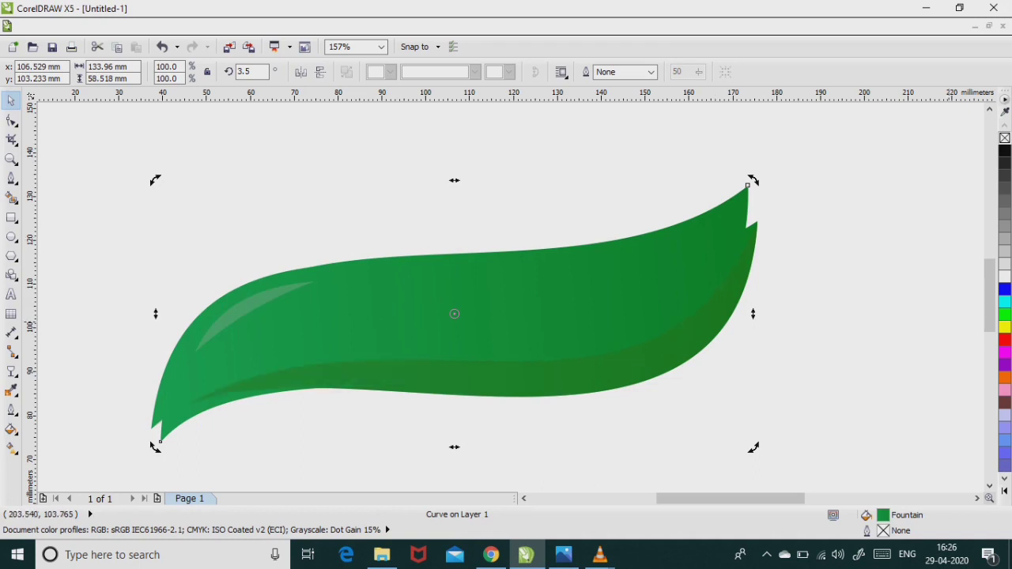
Fill the rotated leaf copy with a dark red shade.
left_click(1005, 341)
left_click(960, 371)
key("Escape")
Shift the dark red copy slightly downward behind the green leaf and center it horizontally on the leaf.
left_click(730, 229)
left_click_drag(685, 230, 685, 237)
left_click_drag(750, 219, 751, 225)
left_click(755, 226, "shift")
key("c")
key("Escape")
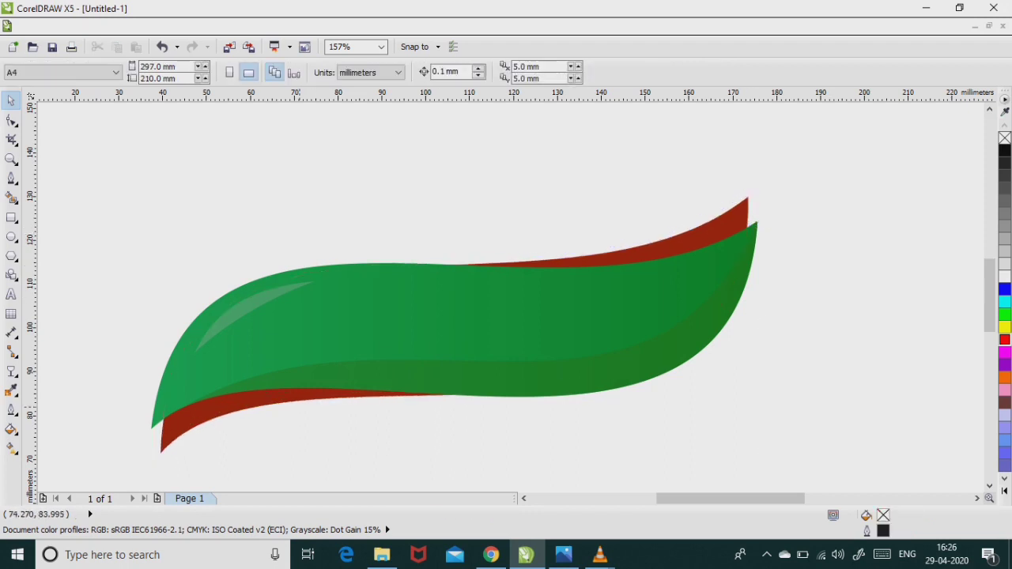
Add the artistic text "Fresh" above the green leaf's left end.
key("z")
scroll(507, 301, "down", 4)
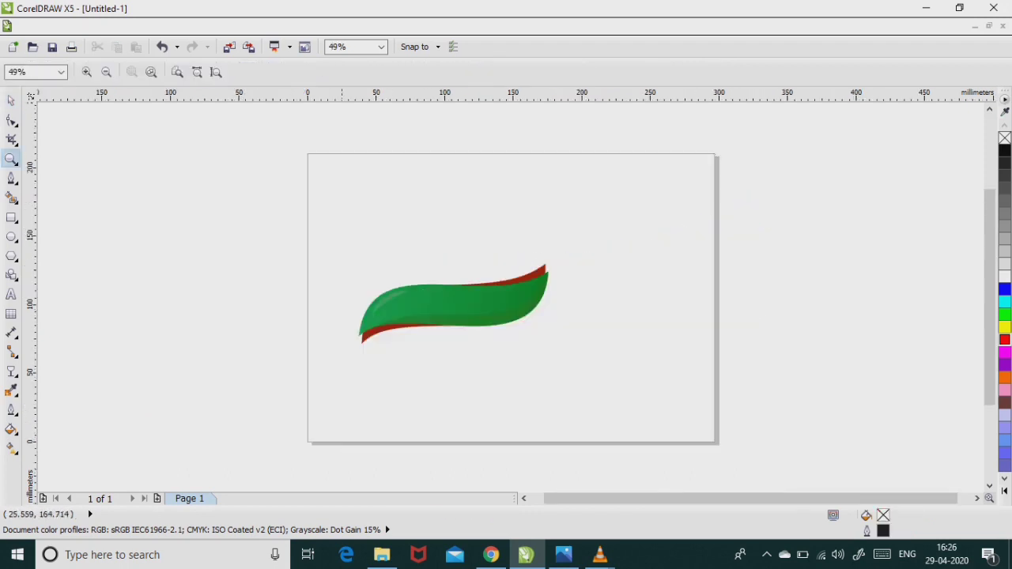
scroll(506, 300, "up", 3)
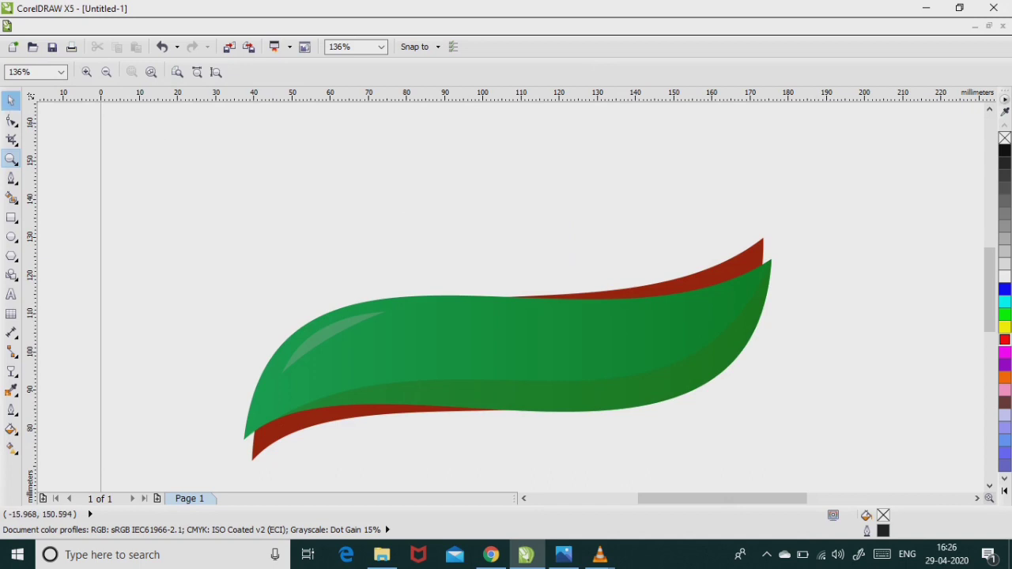
left_click(11, 101)
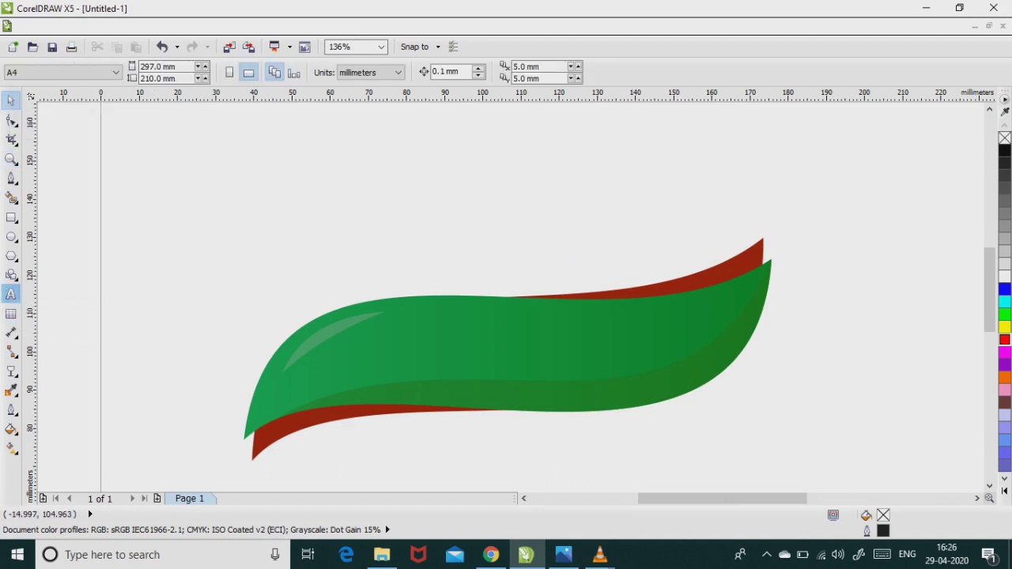
left_click(11, 295)
left_click(183, 298)
type("Fresh")
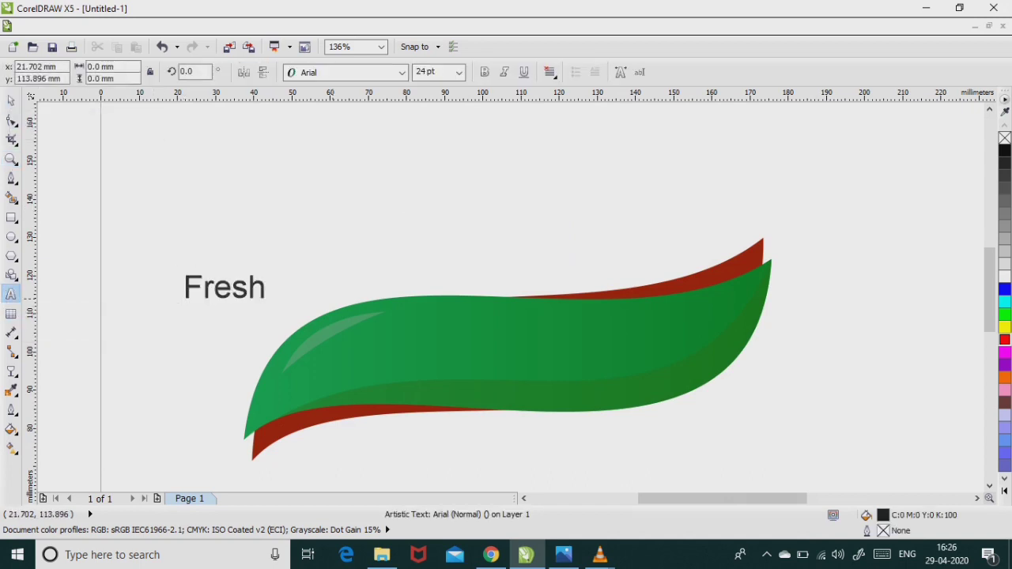
Set the "Fresh" text's font to Berlin Sans FB Demi and dismiss the VLC update prompt.
key("ctrl+space")
left_click(402, 72)
left_click(356, 100)
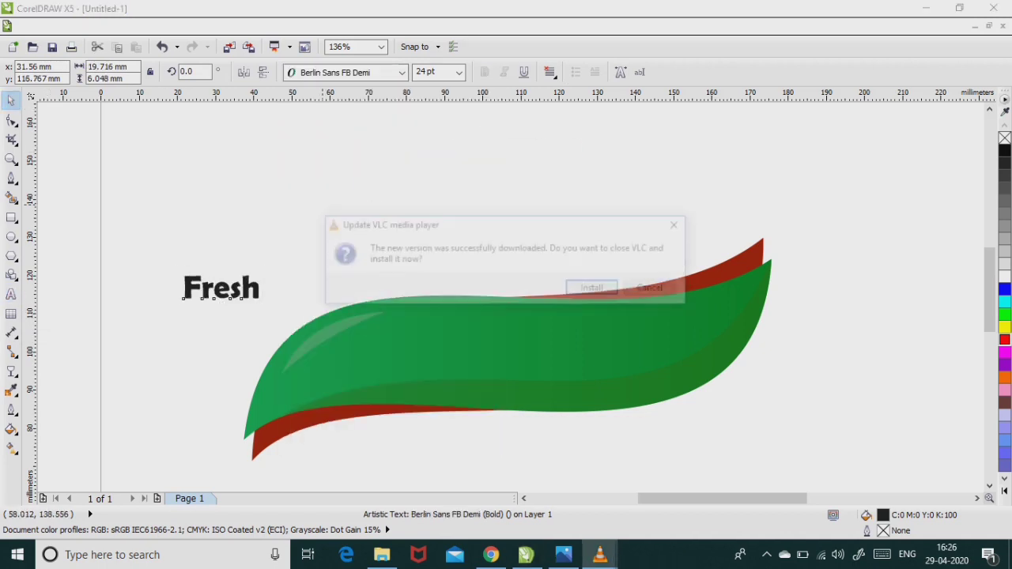
left_click(655, 289)
key("Escape")
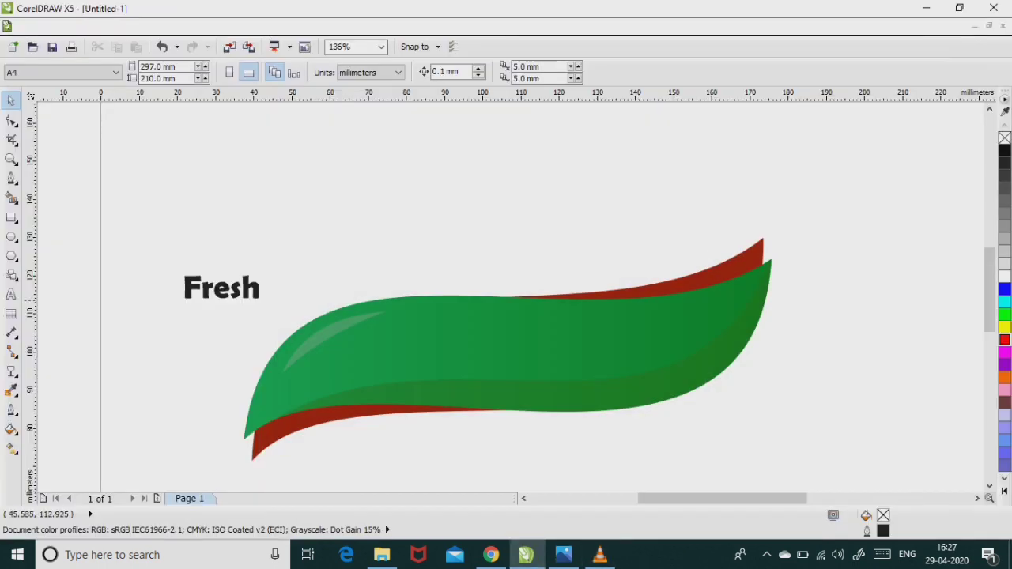
Enlarge the "Fresh" text to about 146.5 pt above the leaf and try slanting its letters.
left_click(221, 288)
left_click_drag(264, 272, 456, 207)
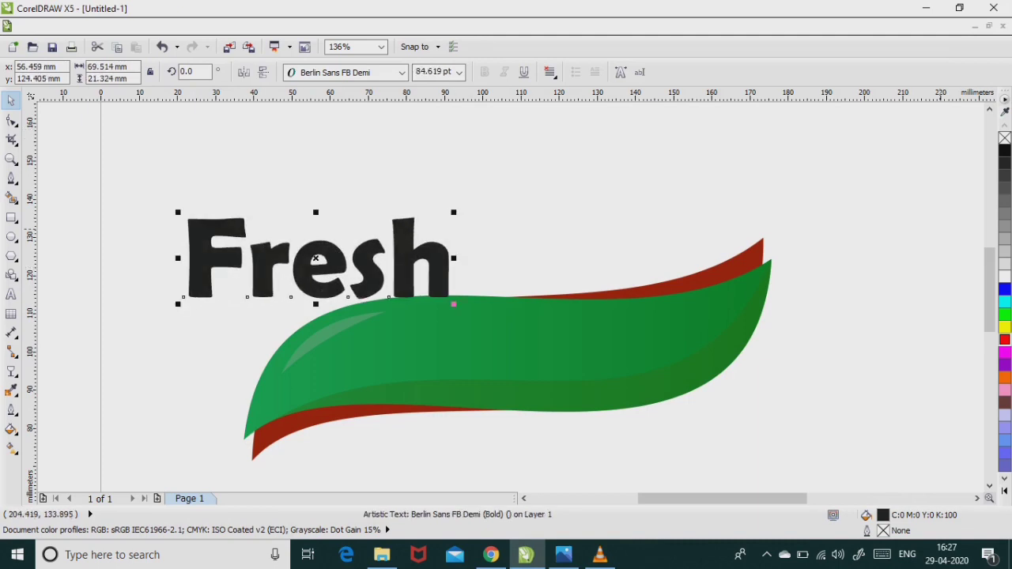
left_click_drag(989, 290, 989, 260)
left_click_drag(315, 398, 327, 357)
left_click_drag(465, 310, 659, 251)
left_click_drag(517, 349, 444, 261)
left_click_drag(990, 261, 990, 278)
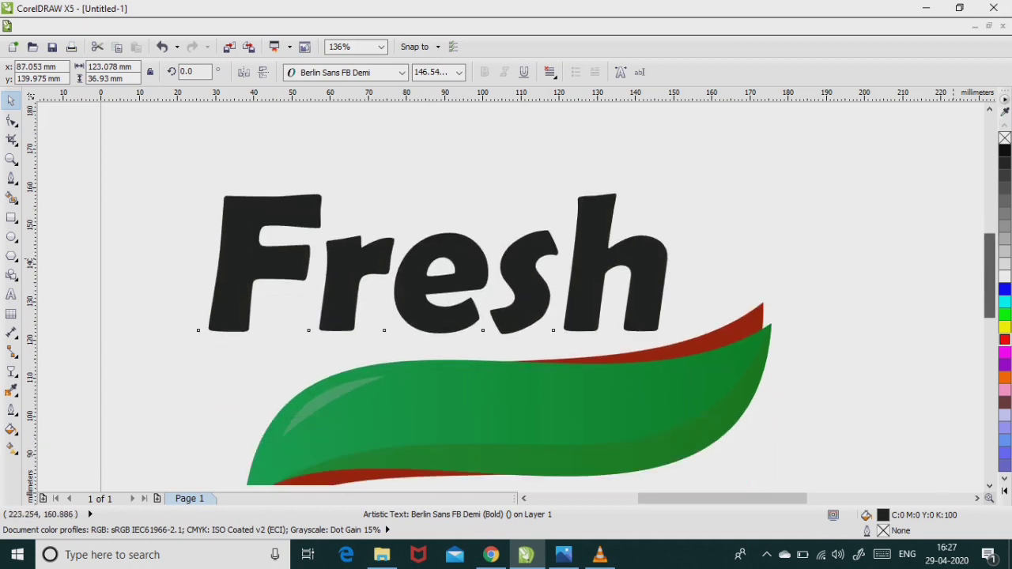
Undo the slant and enlarge "Fresh" to about 156 pt just above the leaf.
key("ctrl+z")
left_click_drag(427, 264, 427, 274)
left_click_drag(662, 197, 690, 187)
key("Escape")
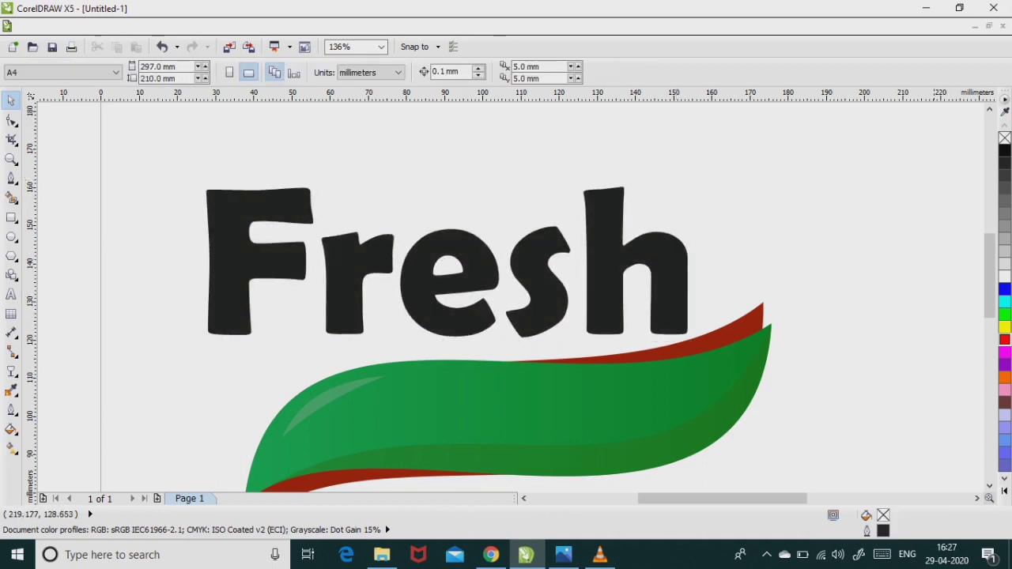
Start a custom linear fountain fill for the "Fresh" text with a dark red start color.
scroll(742, 366, "up", 1)
left_click(651, 262)
left_click(12, 430)
left_click(67, 339)
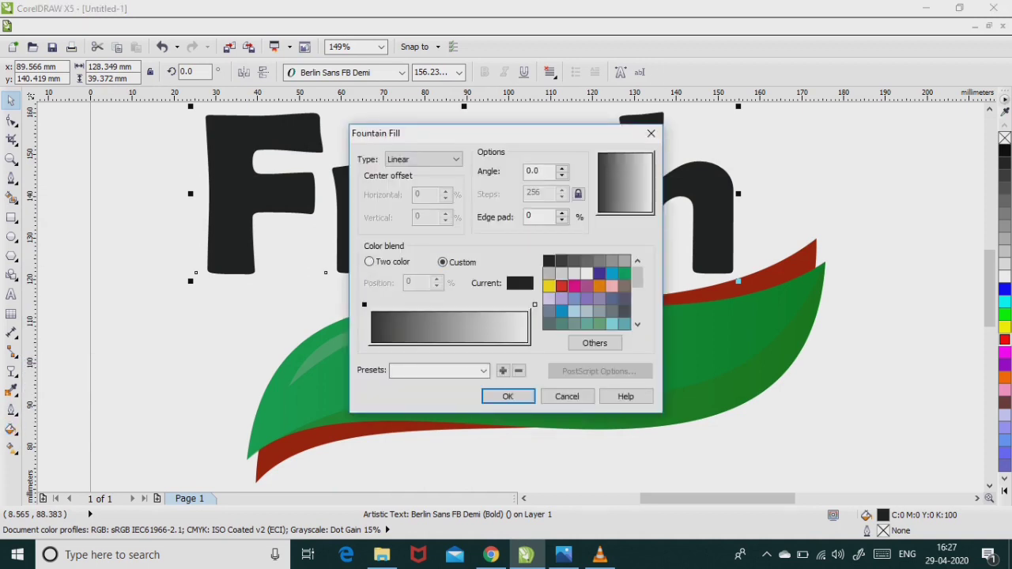
left_click(561, 286)
left_click(595, 343)
left_click(467, 164)
left_click(589, 272)
left_click(607, 395)
Set the gradient's end color to dark red CMYK 9, 99, 100, 44.
left_click(534, 305)
left_click(595, 343)
left_click(468, 163)
left_click(595, 288)
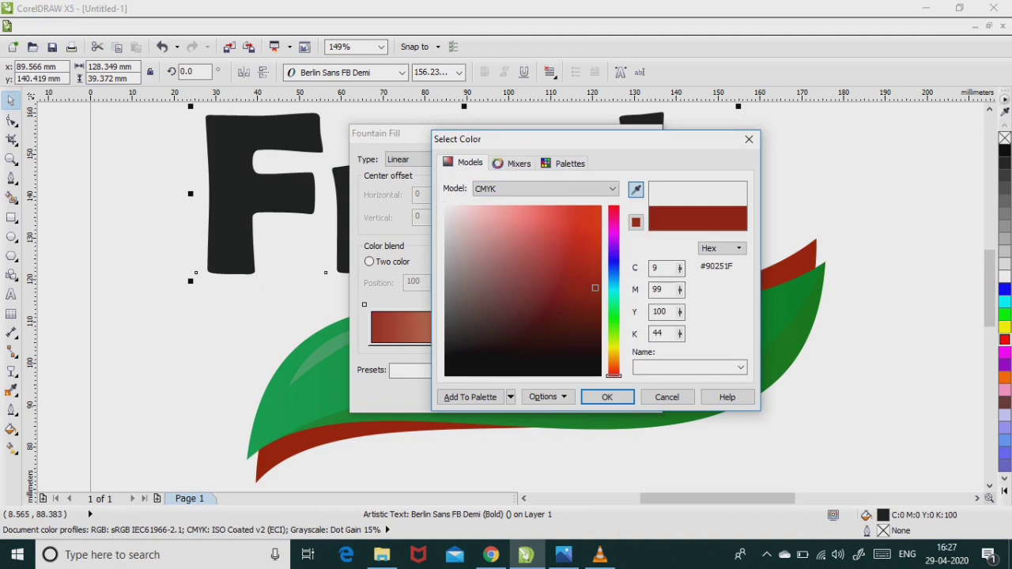
left_click(607, 398)
Apply the gradient vertically with a bright red stop at 49% and nudge the "Fresh" text slightly right.
double_click(448, 304)
left_click(561, 286)
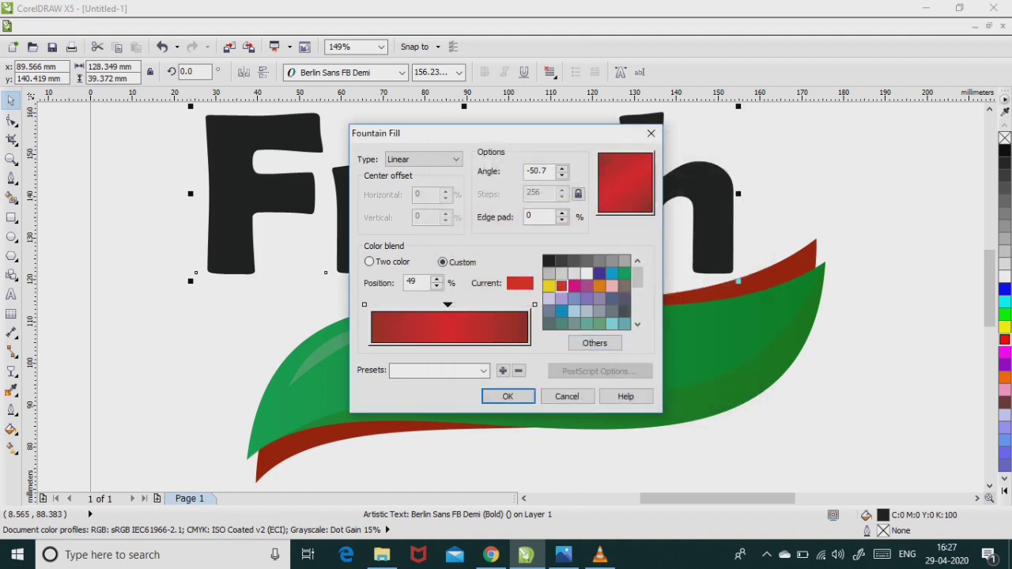
left_click(508, 396)
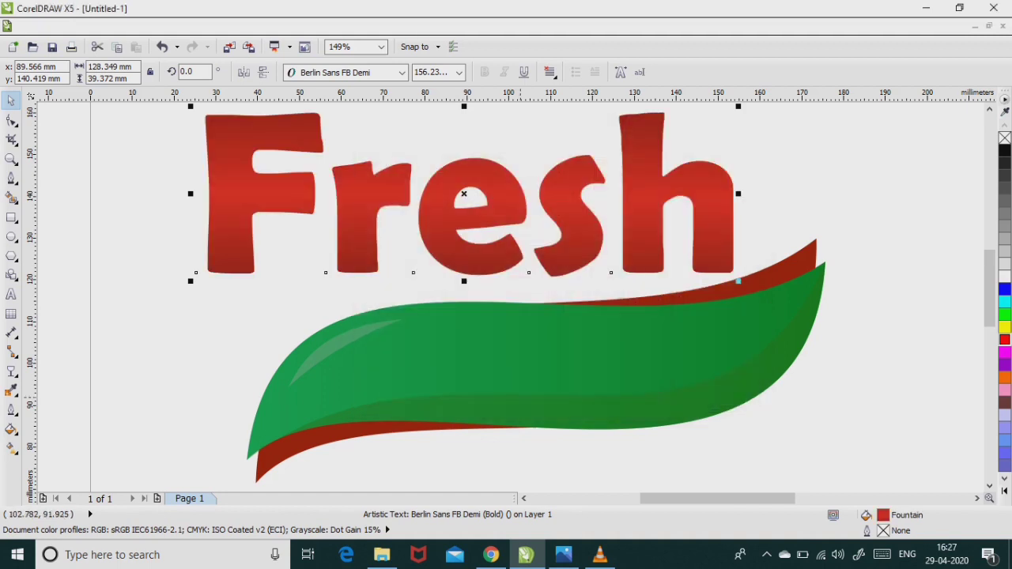
scroll(991, 312, "up", 1)
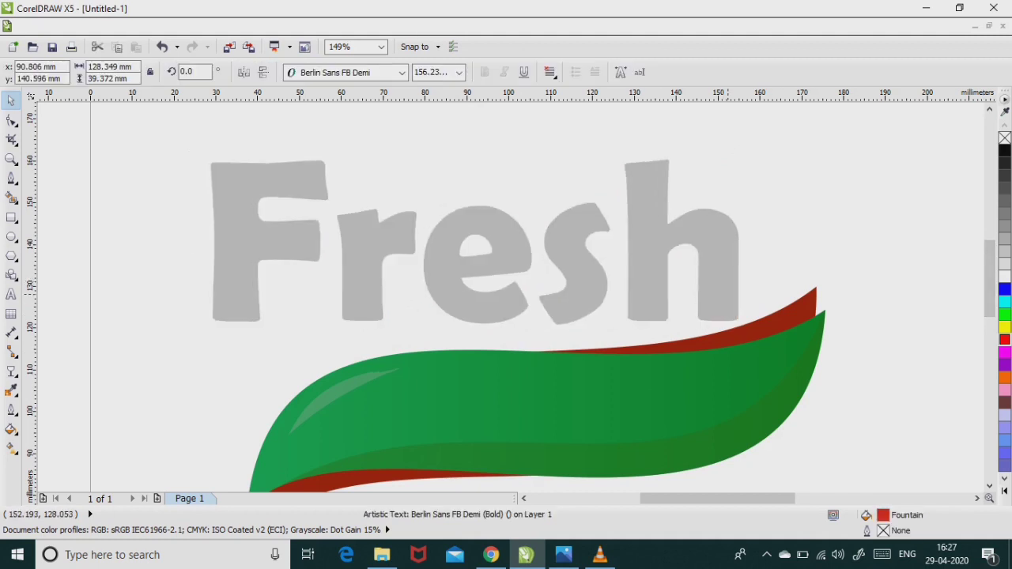
key("Escape")
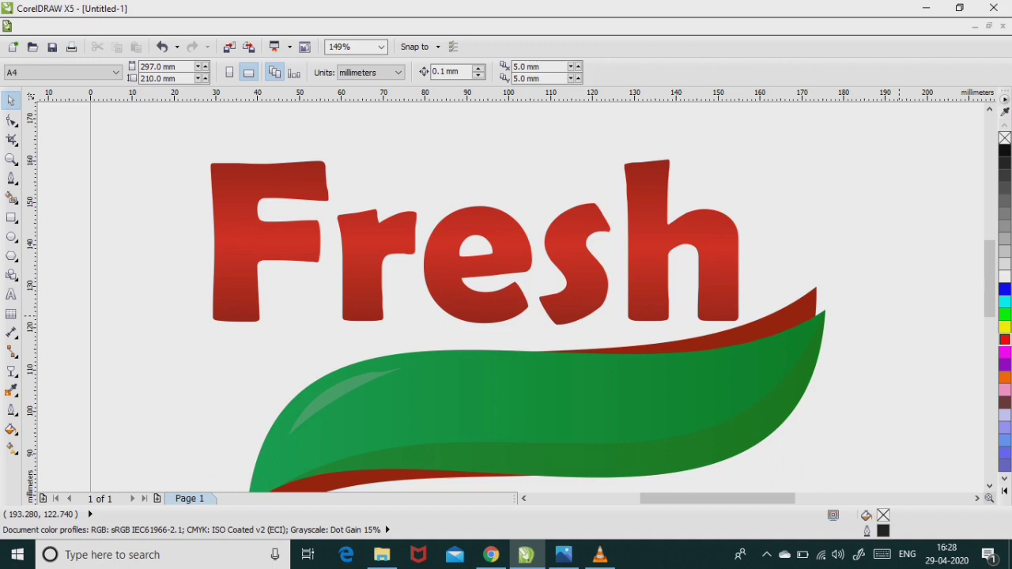
Draw a closed arched Bezier shape about 131 by 15 mm across the lower part of the "Fresh" letters.
key("F5")
left_click(203, 334)
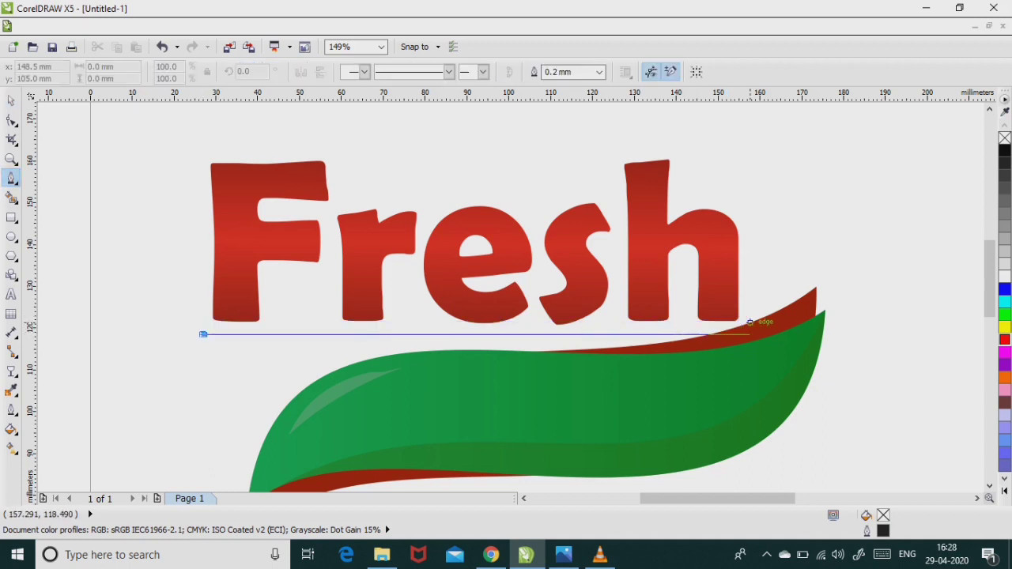
left_click(755, 335)
left_click_drag(203, 335, 549, 197)
key("space")
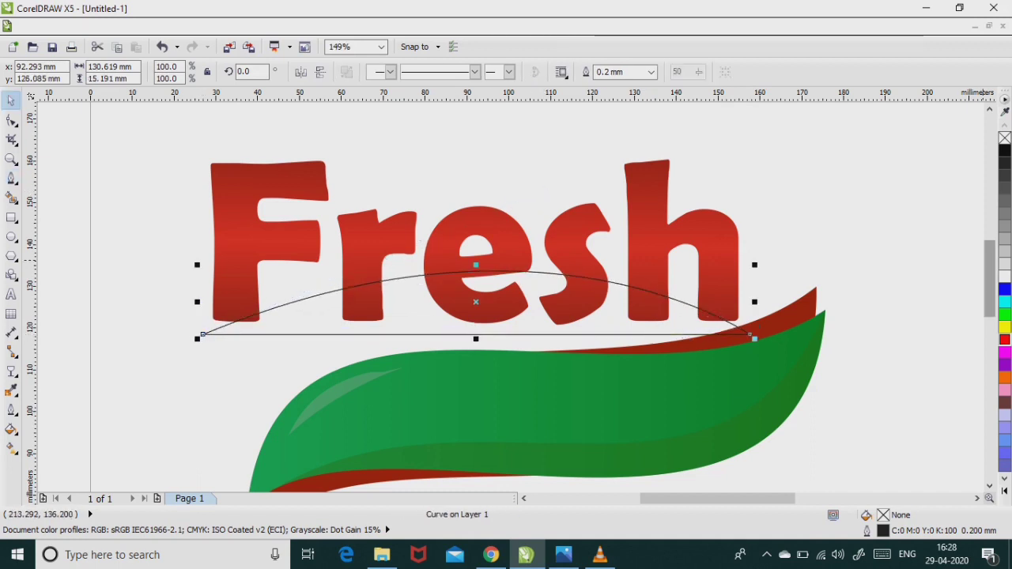
Fill the arched shape with white and remove its outline.
left_click(1005, 264)
right_click(1005, 138)
left_click(1006, 276)
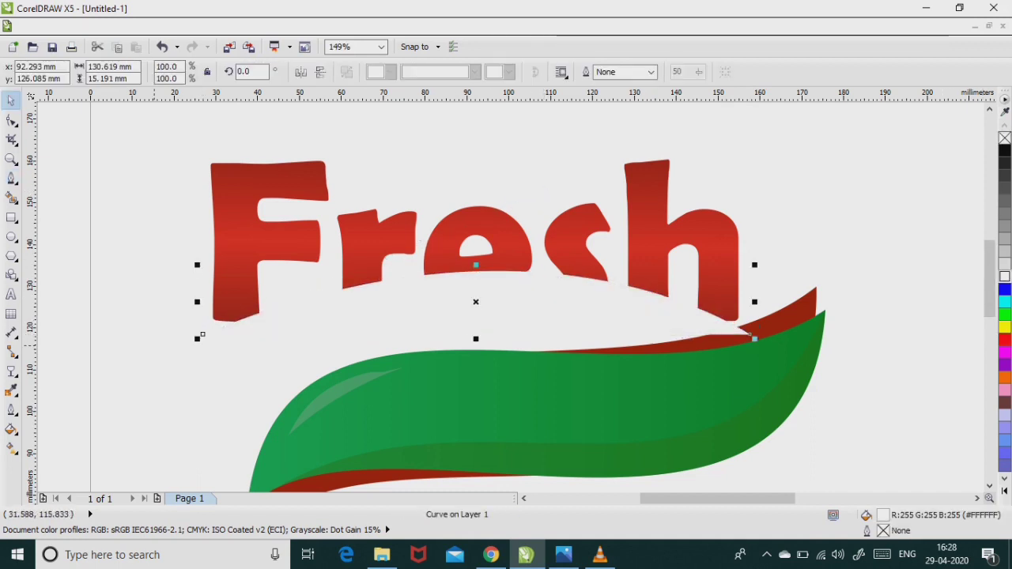
Apply a uniform transparency of 95 to the white arched shape.
left_click(11, 370)
left_click(70, 72)
left_click(64, 93)
left_click_drag(238, 72, 248, 72)
type("95")
key("Return")
left_click_drag(253, 72, 251, 72)
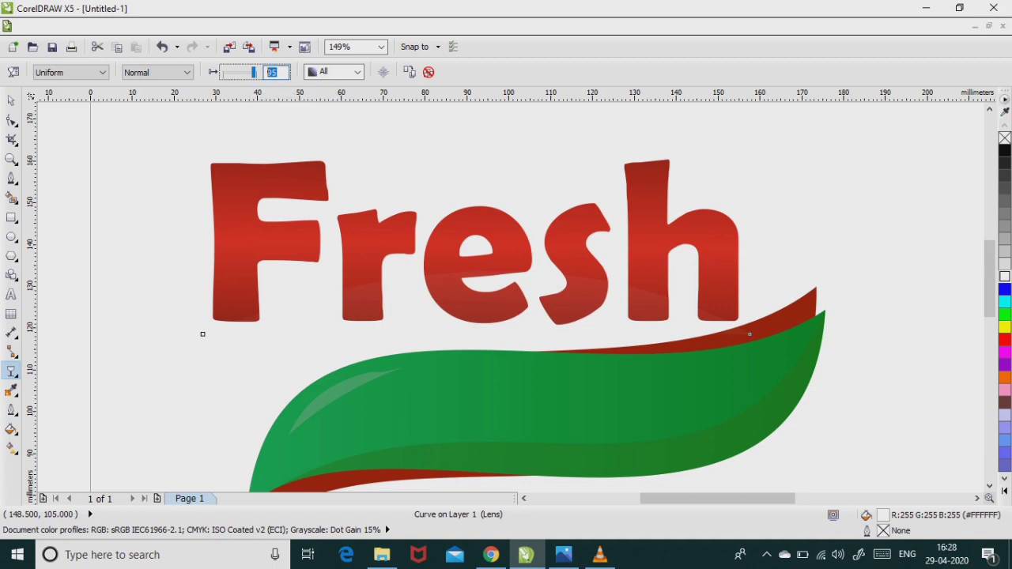
Raise the arched highlight about 3 mm over the letters and set its transparency to 93.
left_click(11, 100)
left_click_drag(242, 316, 243, 312)
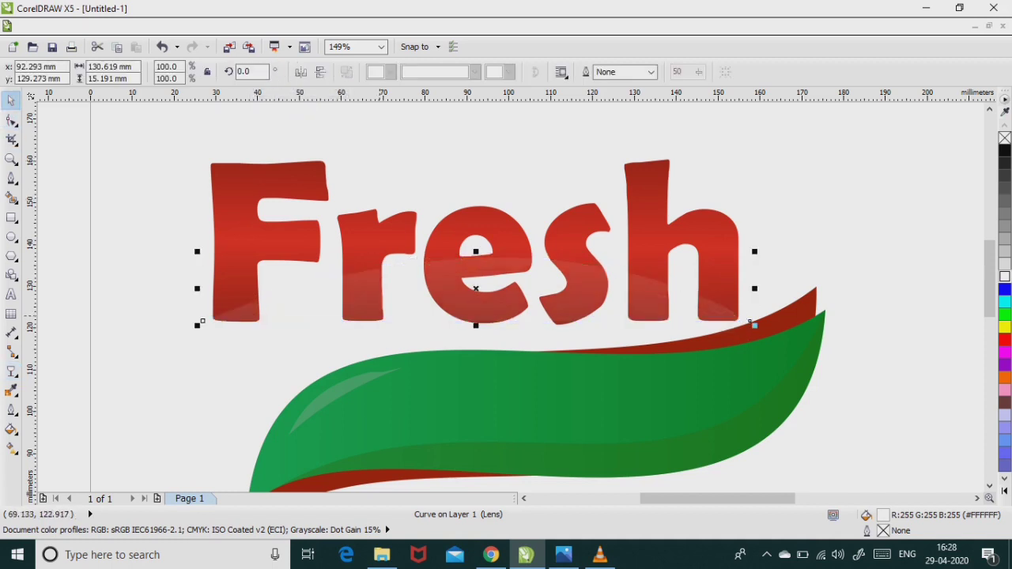
left_click(11, 371)
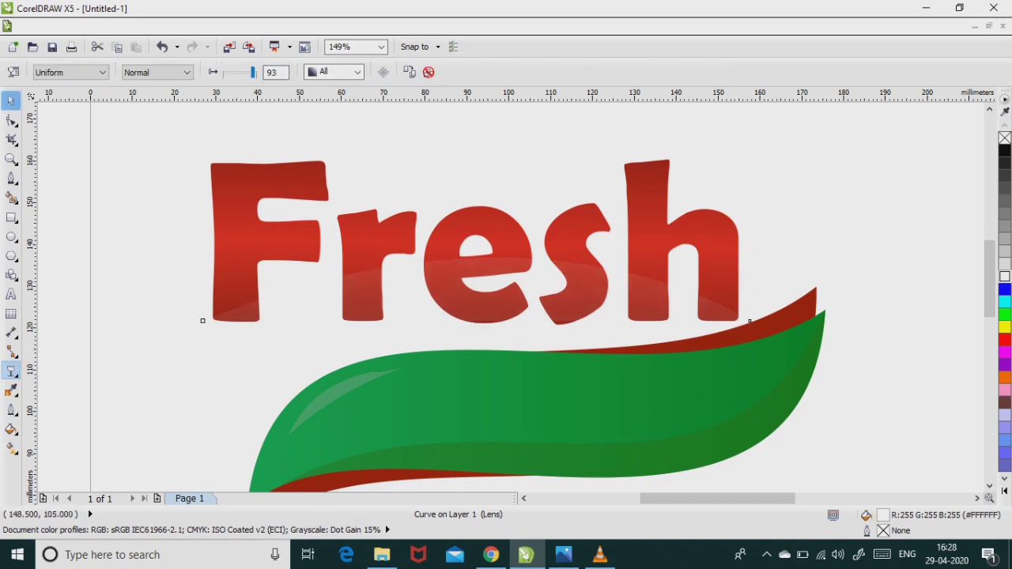
left_click(11, 100)
Draw a small closed Bezier leaf outline above the letter "e" and remove its extra node.
scroll(279, 283, "down", 1)
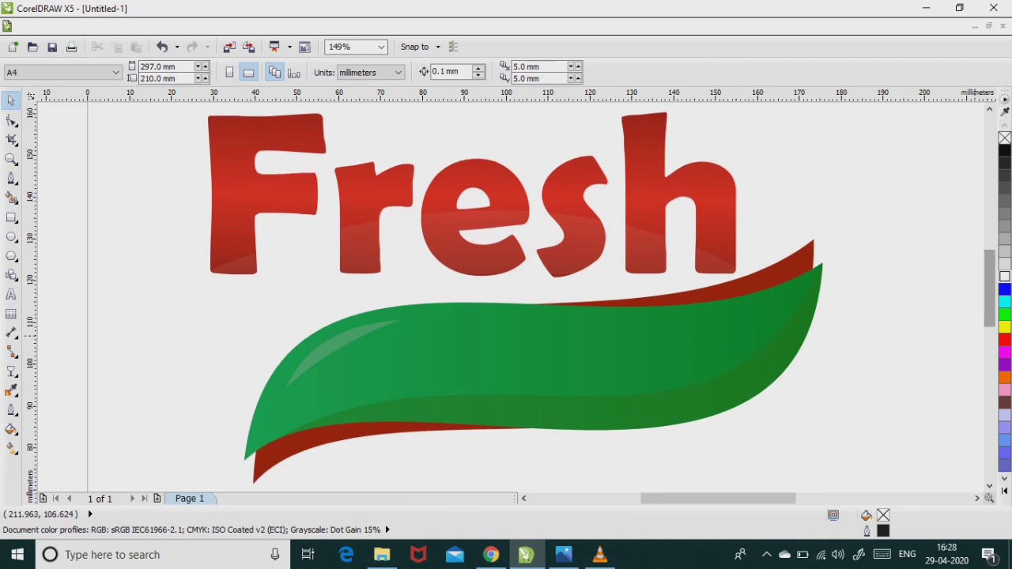
scroll(506, 298, "up", 2)
scroll(506, 297, "up", 1)
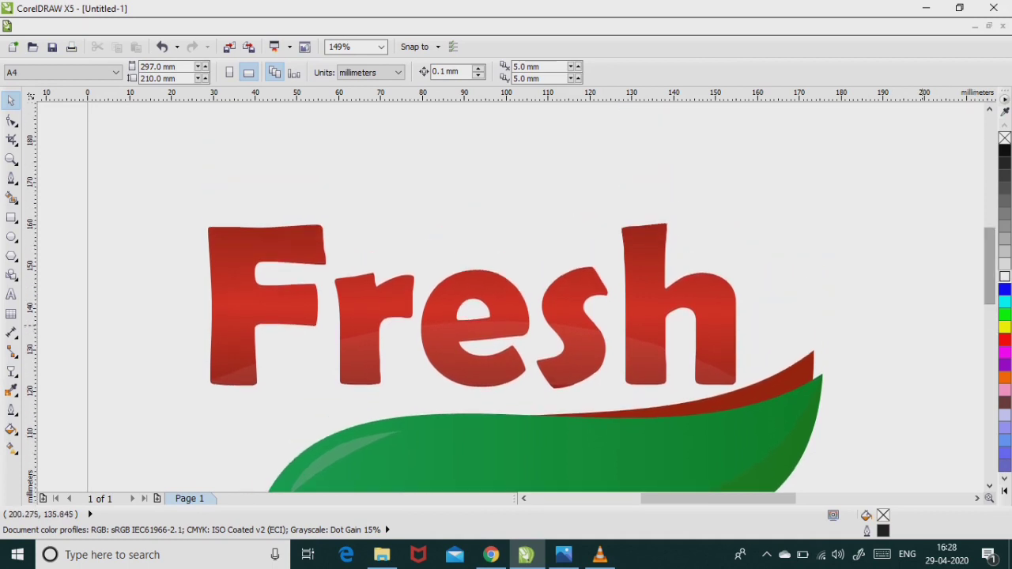
key("F5")
scroll(506, 298, "down", 2)
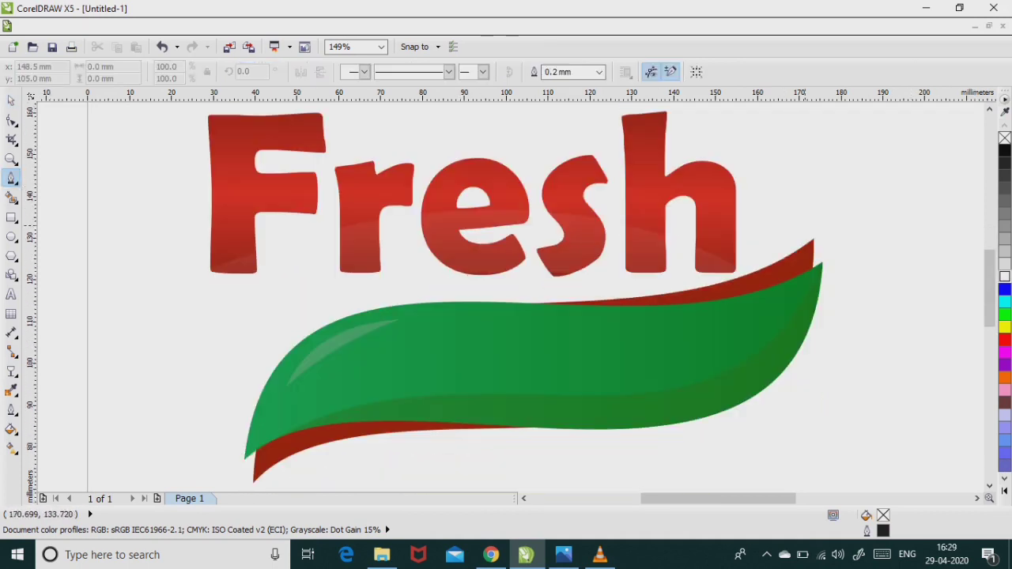
scroll(506, 297, "up", 2)
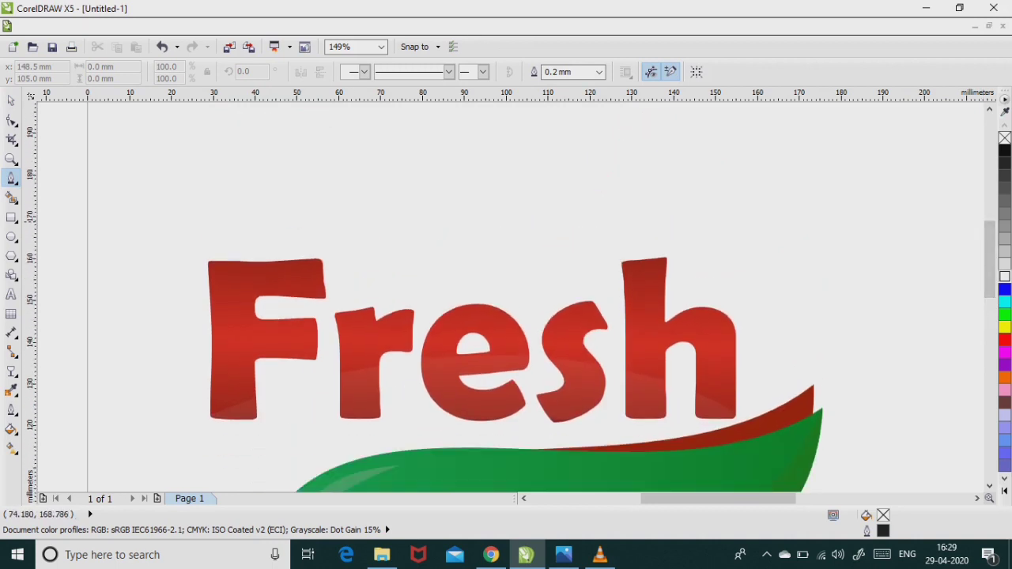
left_click(467, 203)
left_click_drag(479, 215, 549, 229)
left_click(12, 120)
left_click(479, 219)
key("Delete")
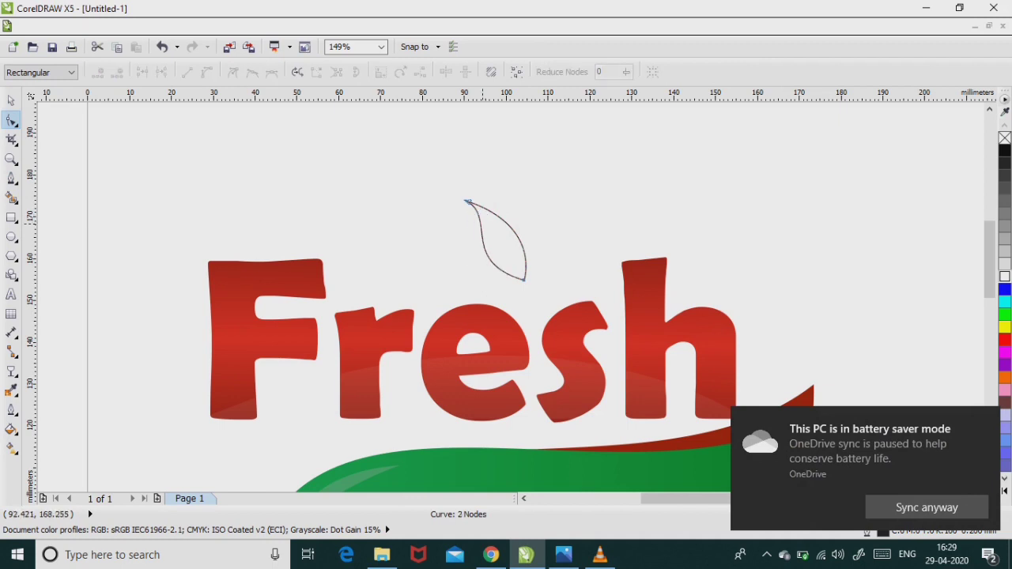
Reshape the small leaf's outer curve so the outline is about 14.7 by 19 mm.
key("space")
key("space")
left_click_drag(514, 256, 538, 294)
left_click_drag(548, 224, 541, 227)
key("space")
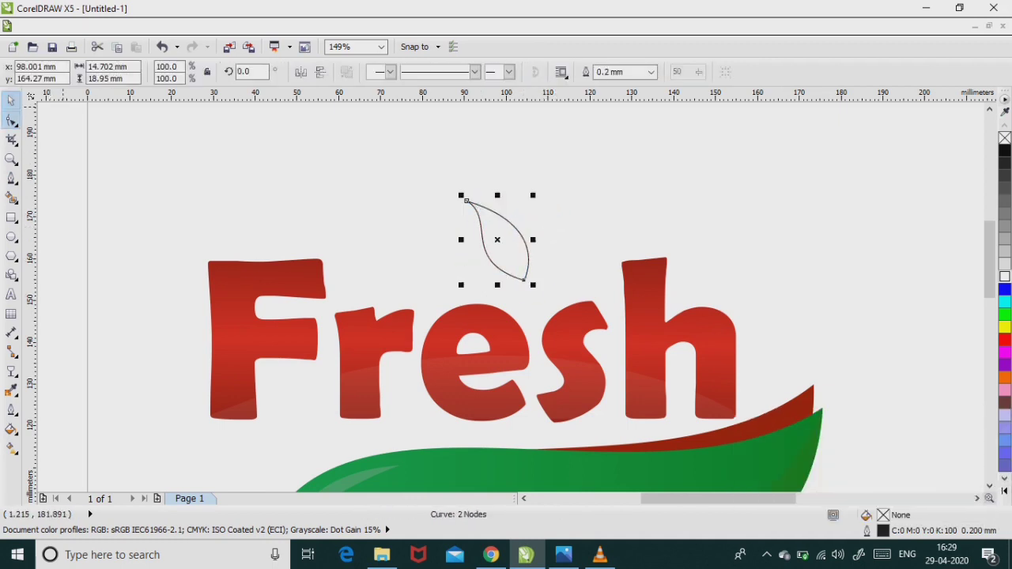
key("space")
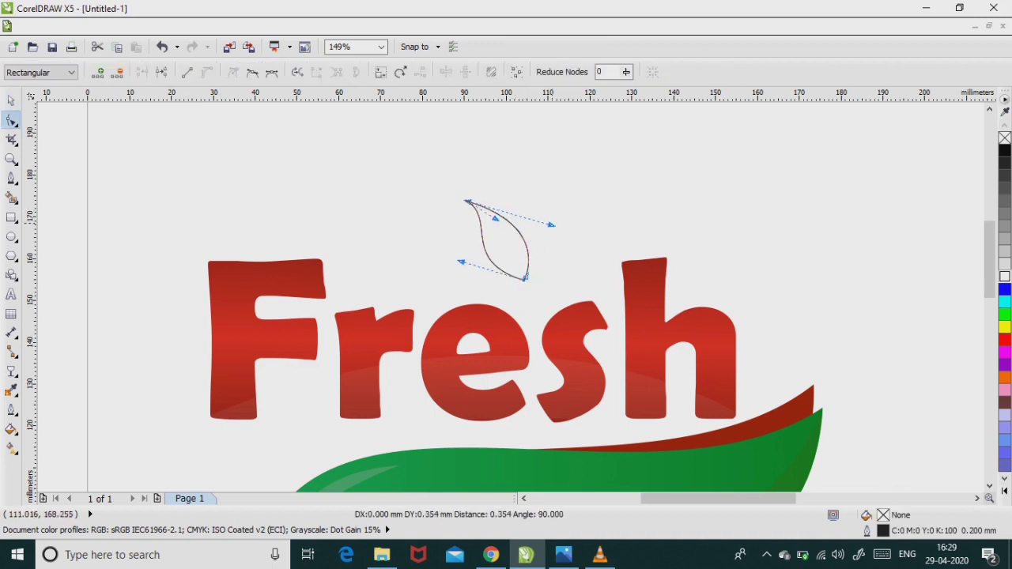
Enlarge the small leaf outline and reposition it just above the letter "e".
key("space")
left_click_drag(506, 238, 516, 271)
left_click(156, 225)
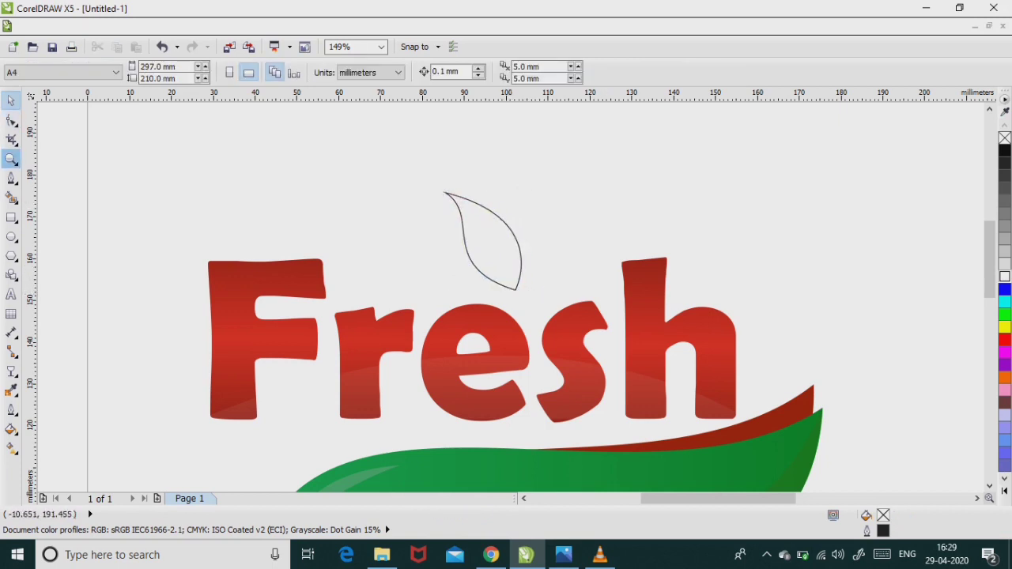
Draw a second, narrower closed Bezier leaf outline about 10 by 19 mm beside the first small leaf.
left_click(12, 179)
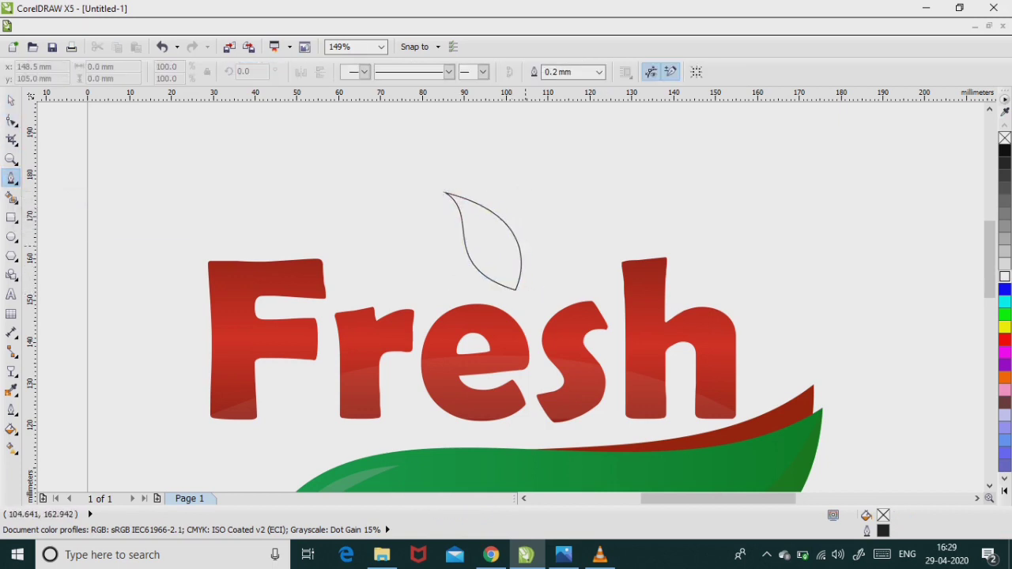
left_click_drag(520, 229, 525, 240)
left_click_drag(558, 211, 580, 209)
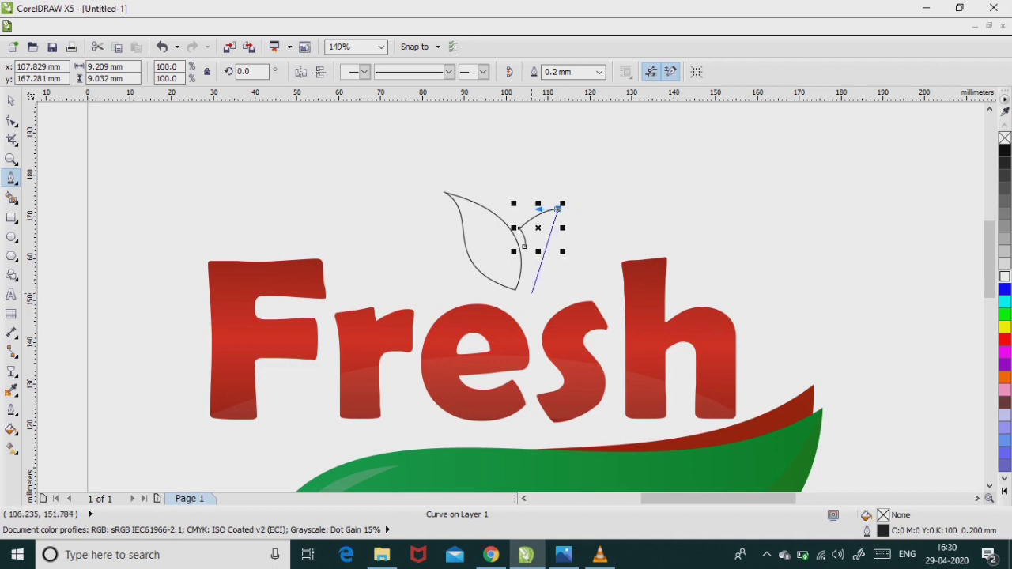
left_click_drag(542, 291, 511, 325)
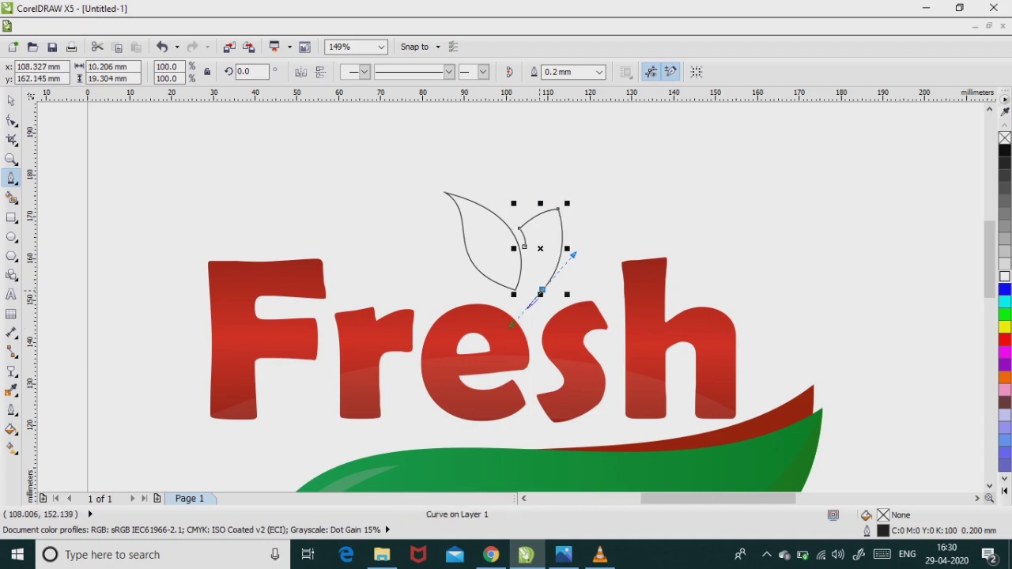
left_click_drag(526, 248, 536, 282)
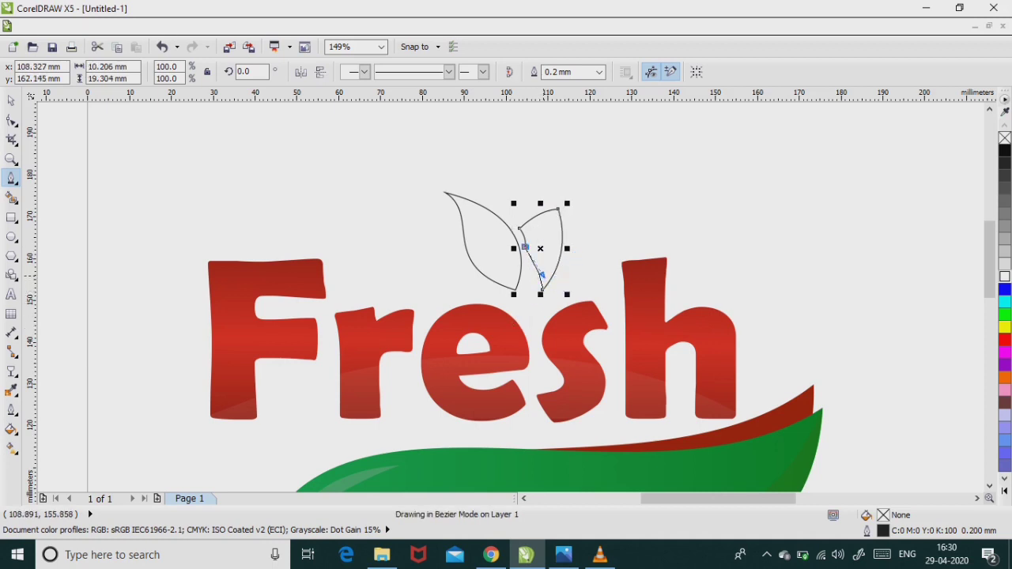
Move the second small leaf's lower tip closer to the first leaf and round out its outer curve.
key("F10")
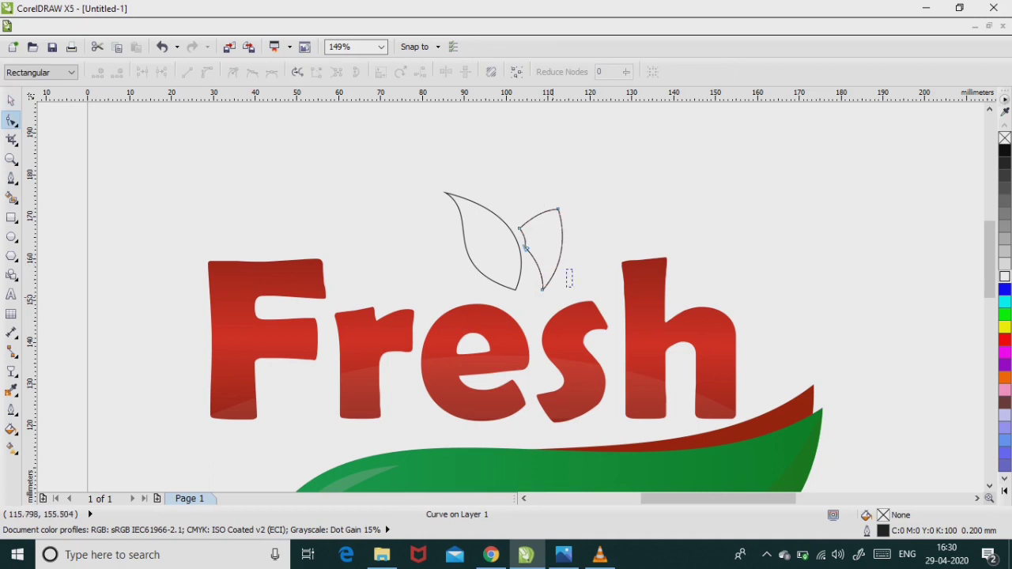
left_click_drag(542, 288, 527, 291)
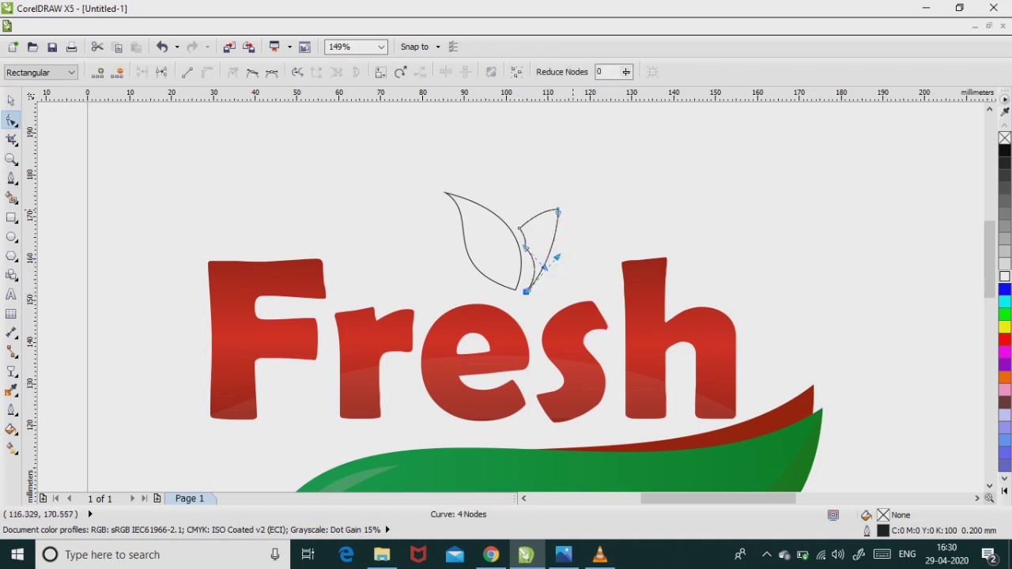
left_click_drag(559, 258, 582, 270)
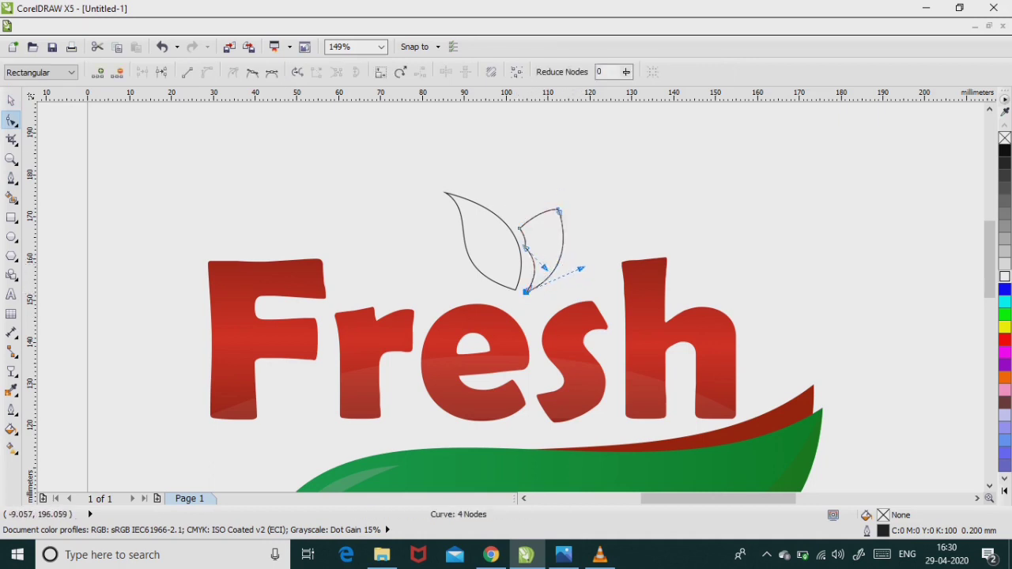
key("space")
key("Escape")
Refine the second small leaf's inner curve, lower tip and outer curve so the outline is about 10.3 by 19.8 mm.
key("z")
left_click_drag(425, 169, 592, 301)
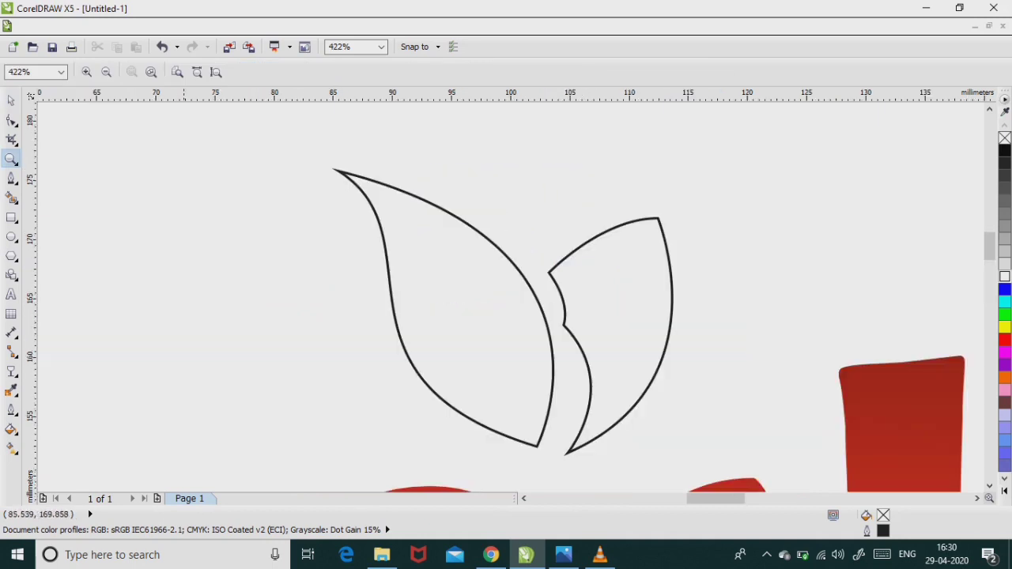
key("space")
key("F10")
left_click(565, 323)
left_click_drag(622, 384, 600, 384)
left_click_drag(569, 451, 555, 451)
left_click(565, 322)
left_click_drag(678, 195, 640, 251)
left_click_drag(711, 385, 732, 387)
key("space")
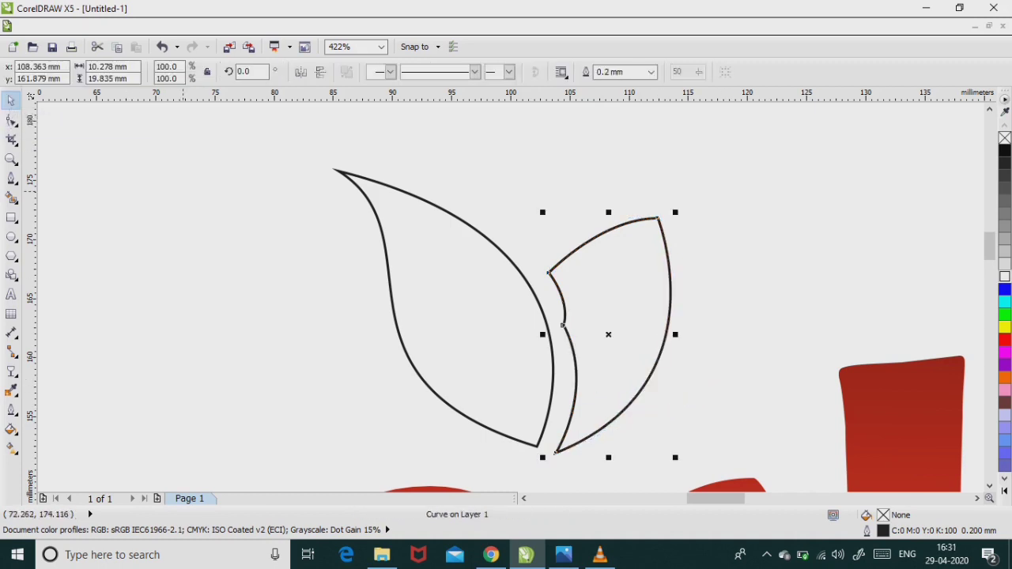
key("Escape")
Draw a closed Bezier vein about 11 by 16 mm inside the first small leaf, rising diagonally from its base.
left_click(11, 178)
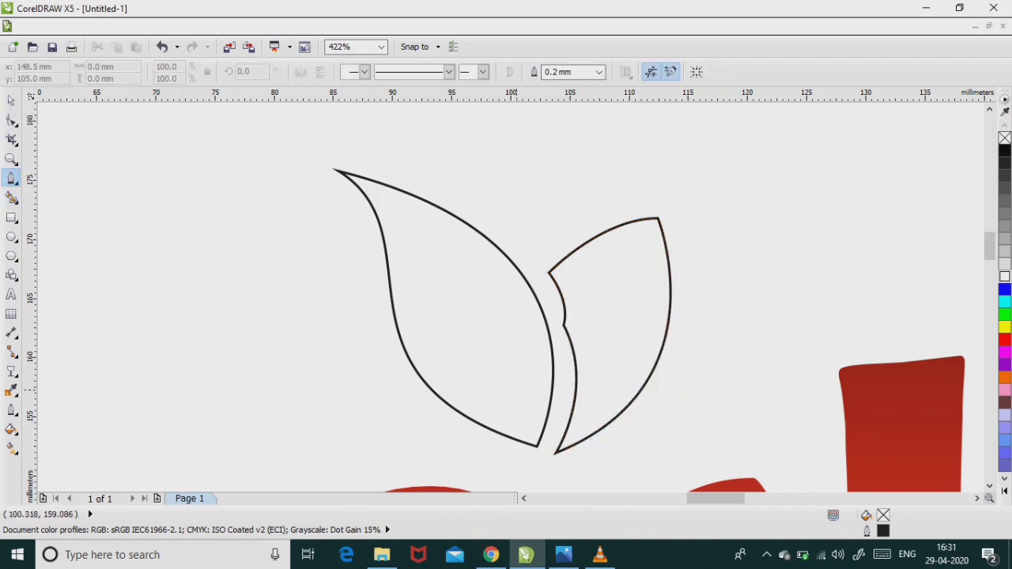
left_click(537, 446)
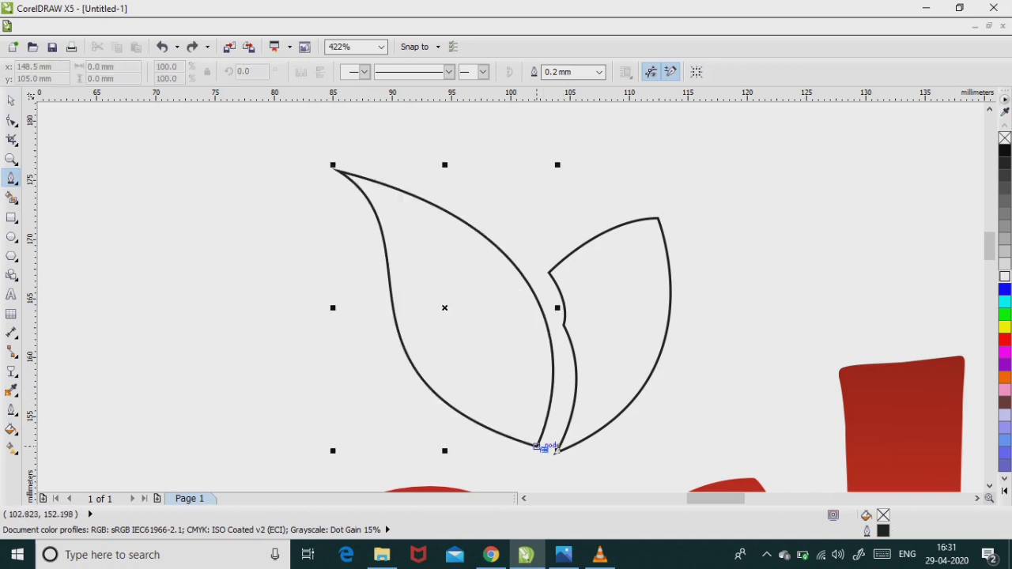
left_click_drag(413, 259, 516, 362)
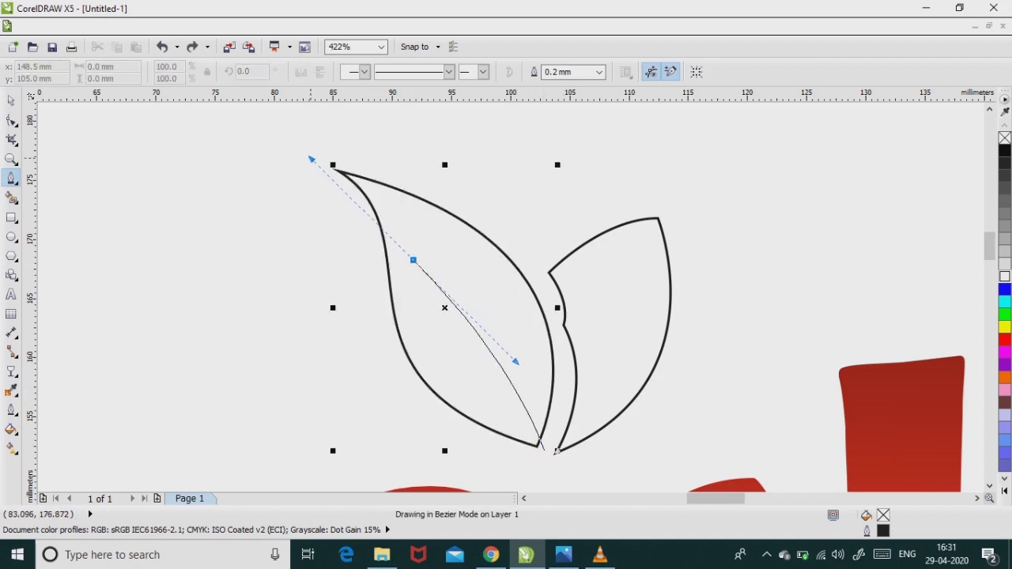
left_click(543, 448)
mouse_move(542, 448)
left_mouse_down()
mouse_move(557, 324)
mouse_move(556, 334)
mouse_move(527, 307)
mouse_move(563, 342)
left_mouse_up()
left_click(11, 100)
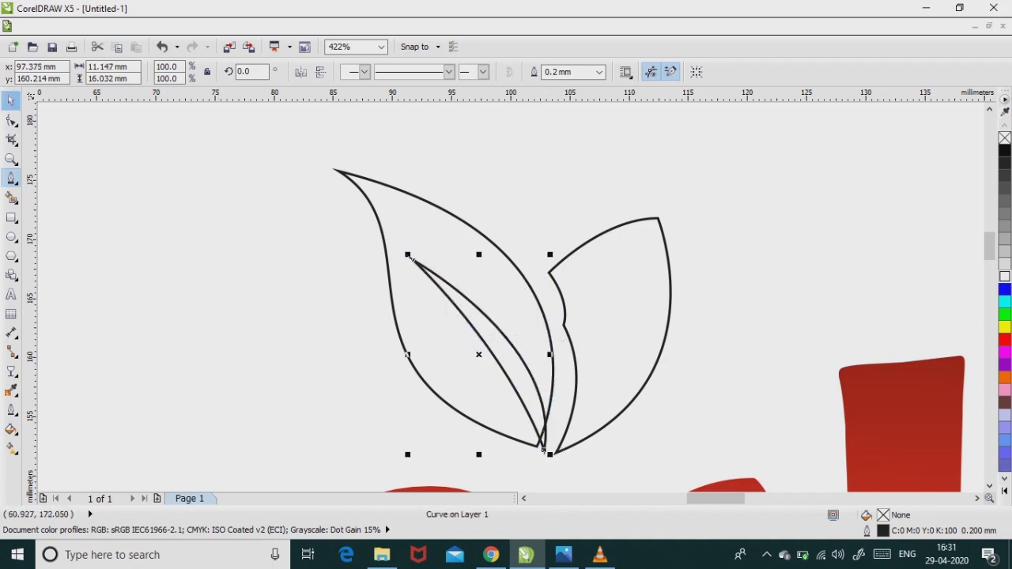
Adjust the vein's angle and position within the first small leaf and cut off the part extending past the leaf's base.
left_click(508, 436)
mouse_move(544, 447)
left_mouse_down()
mouse_move(525, 469)
mouse_move(514, 459)
mouse_move(535, 465)
left_mouse_up()
left_click(481, 351)
left_click(335, 168, "shift")
left_click(336, 168)
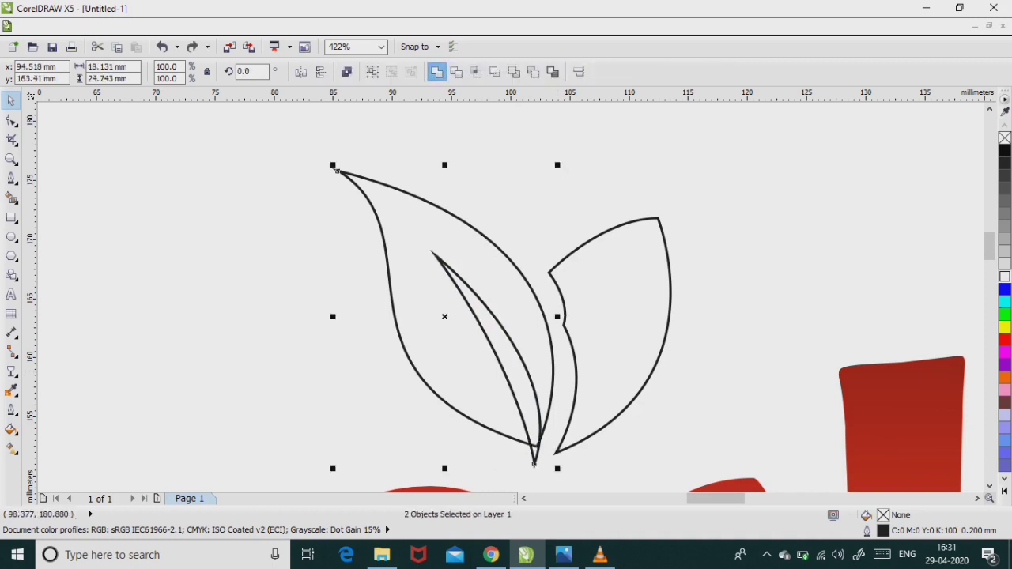
left_click_drag(431, 253, 474, 156)
key("ctrl+z")
left_click(533, 443)
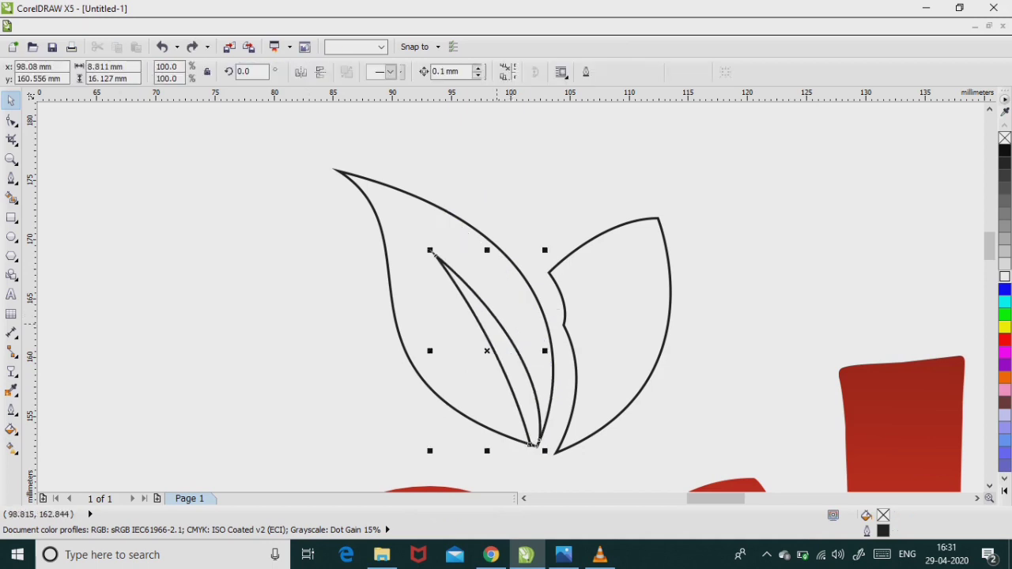
key("Escape")
Apply the large leaf's green linear fountain fill to the first small leaf.
double_click(11, 159)
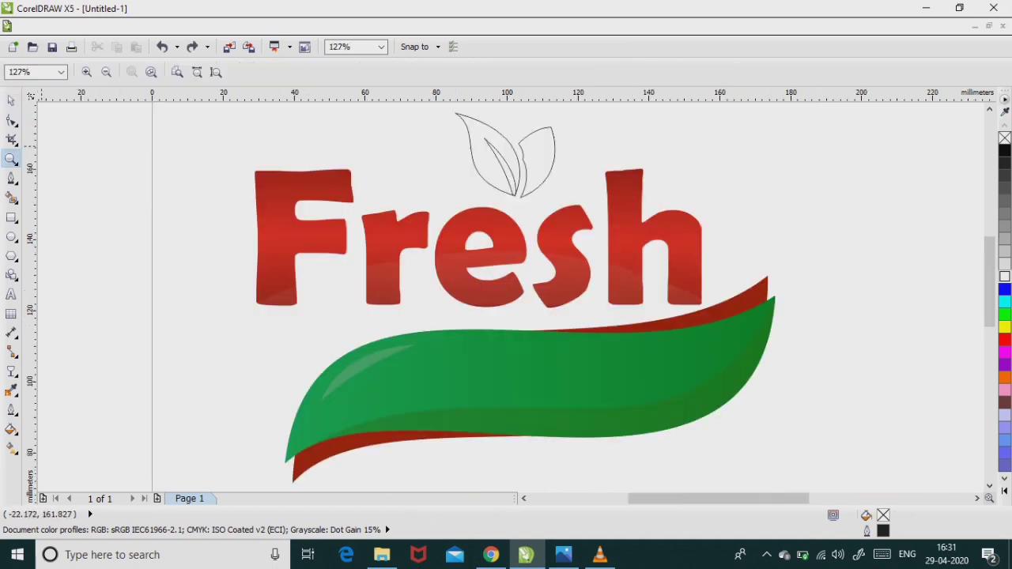
left_click(11, 99)
left_click(514, 380)
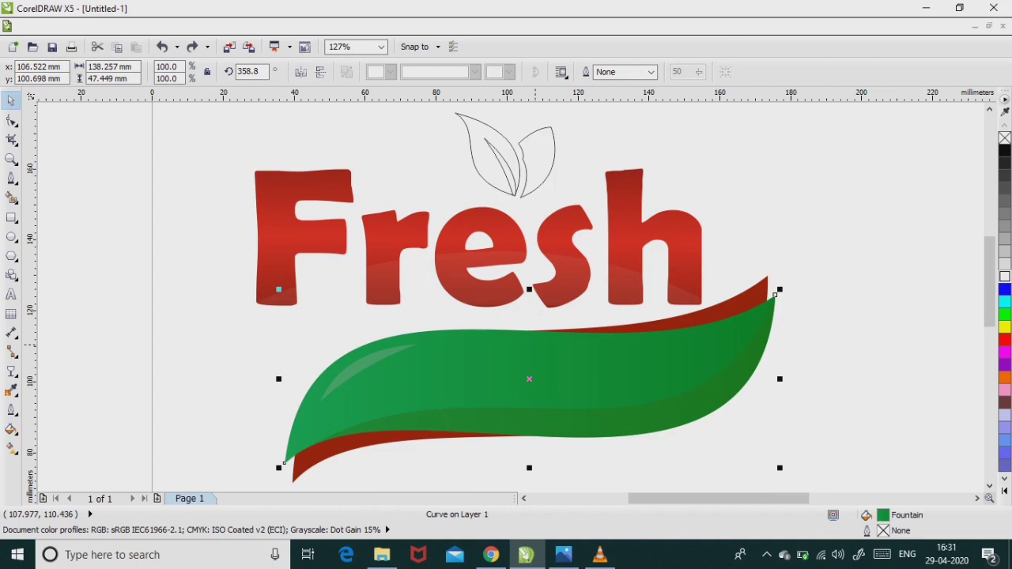
key("F11")
left_click(509, 393)
left_click(476, 126)
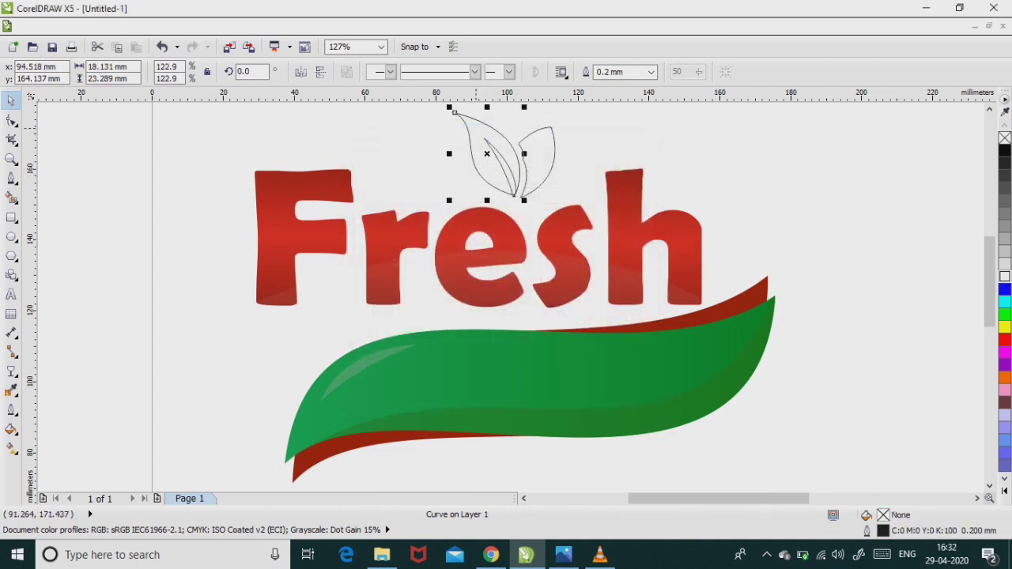
key("ctrl+r")
key("Escape")
Fill the first small leaf's vein white and remove the outlines from both the vein and the leaf.
left_click(496, 162)
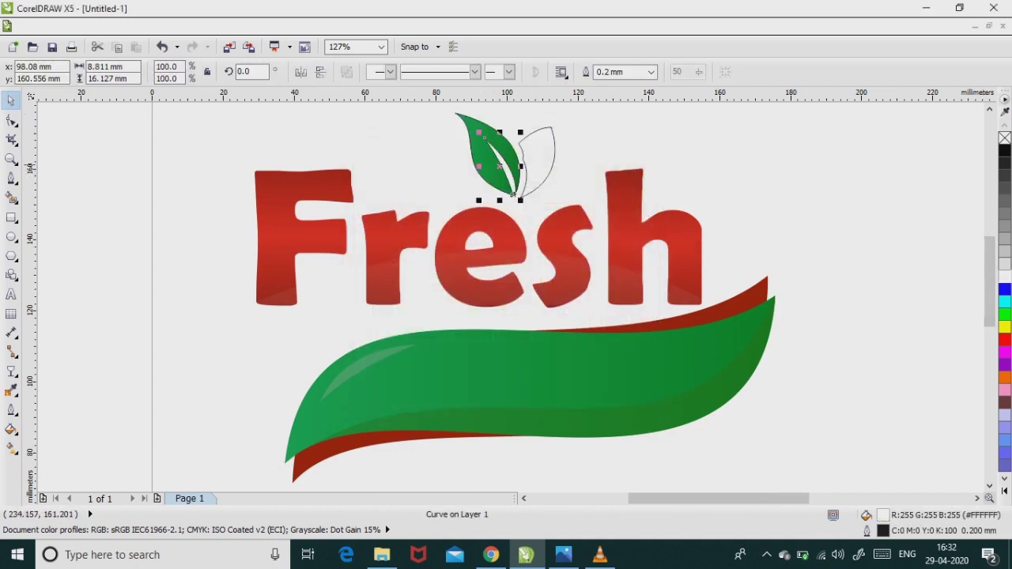
key("Escape")
scroll(511, 316, "up", 1)
key("z")
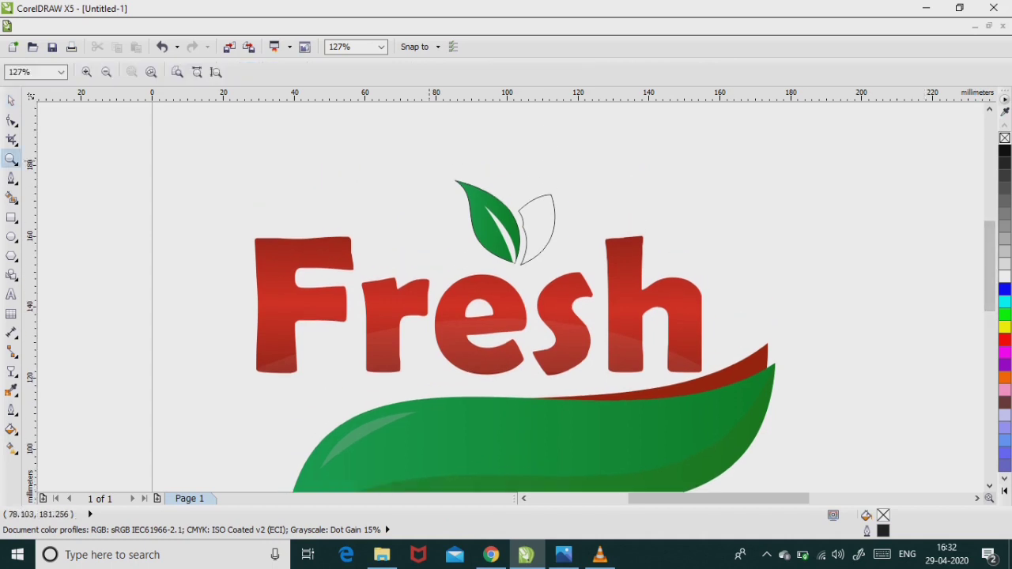
left_click_drag(443, 118, 569, 222)
key("space")
left_click(543, 458)
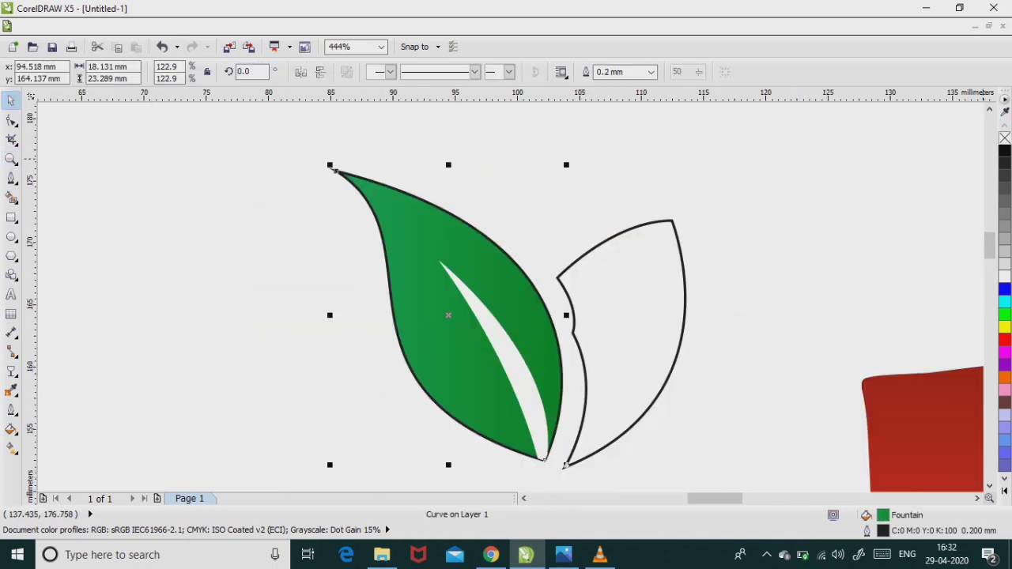
right_click(1004, 137)
key("Escape")
left_click(543, 458)
key("Escape")
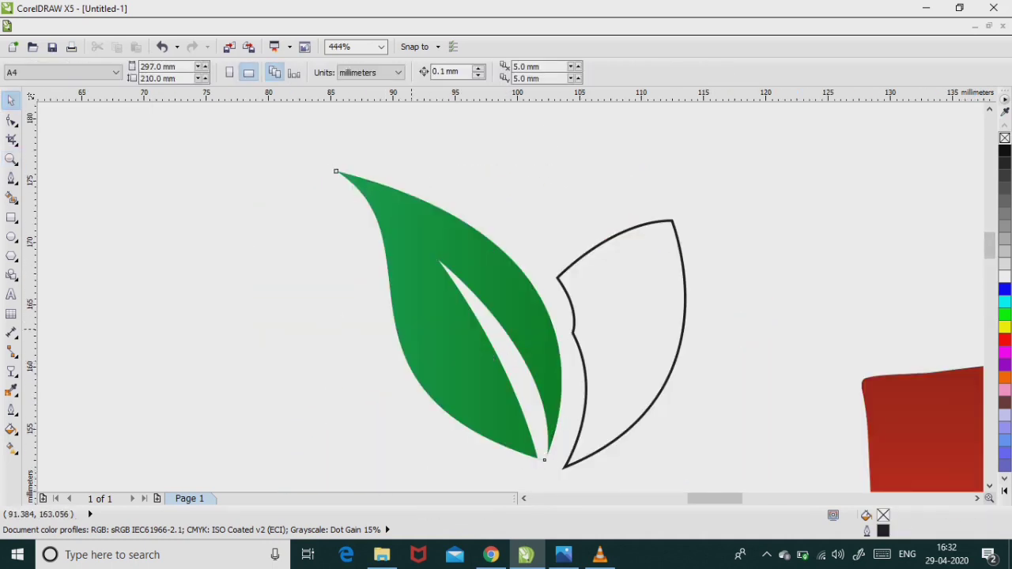
Duplicate the first small leaf and reshape the copy's inner edge so it covers only the half on the outer side of the vein.
left_click(545, 332)
left_click_drag(558, 314, 413, 314)
key("ctrl+z")
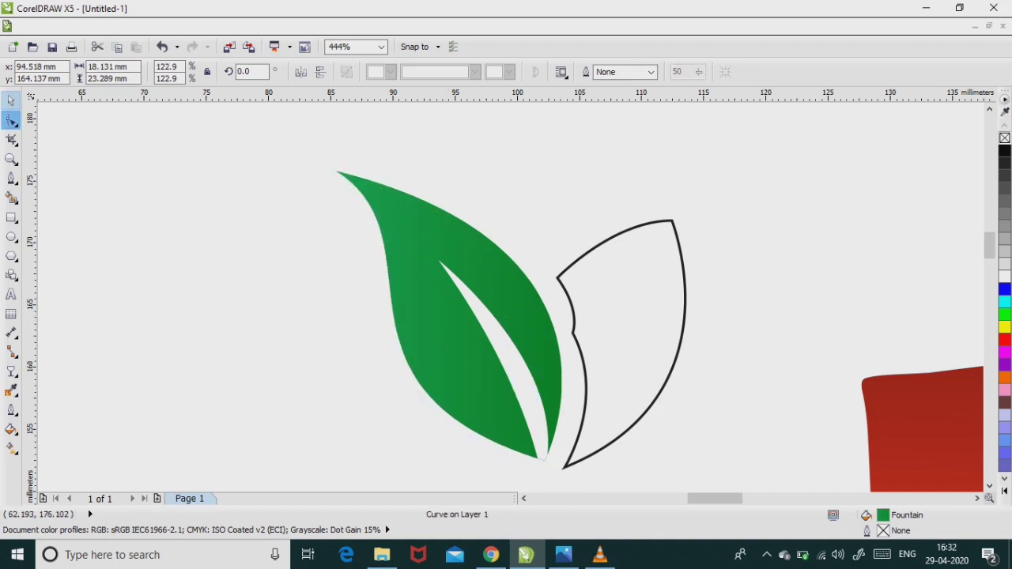
left_click(12, 119)
left_click_drag(256, 141, 467, 212)
left_click_drag(648, 249, 437, 218)
mouse_move(544, 458)
left_mouse_down()
mouse_move(532, 457)
mouse_move(544, 459)
left_mouse_up()
left_click_drag(437, 218, 409, 227)
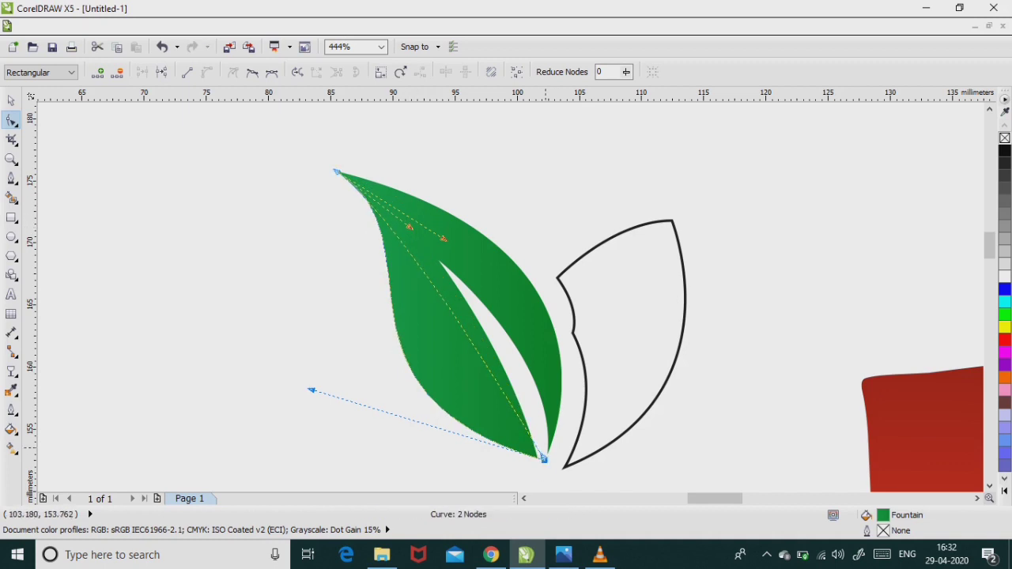
key("space")
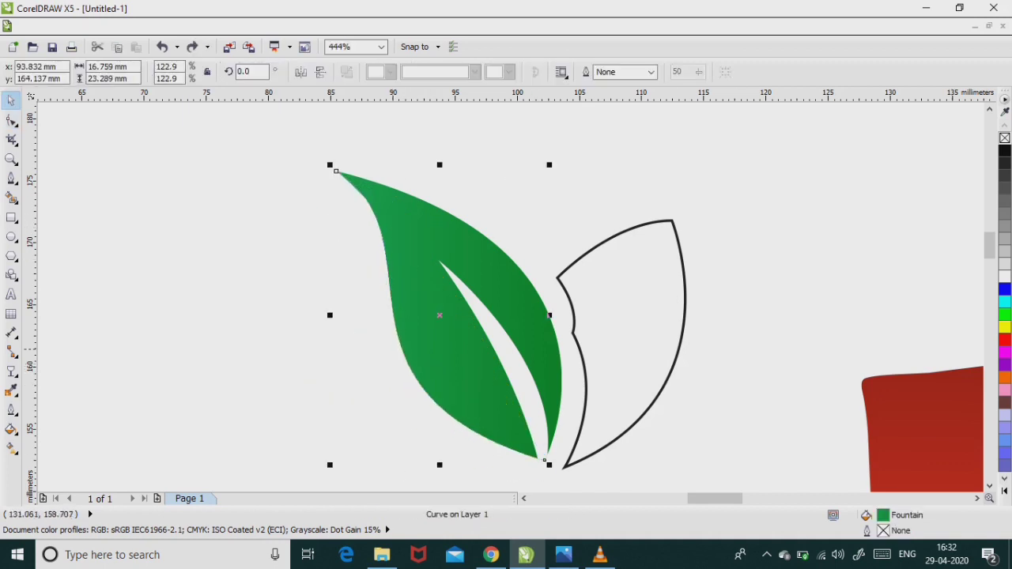
Give the half-leaf copy a linear custom fountain fill at angle 0 that blends into a darker green.
key("F11")
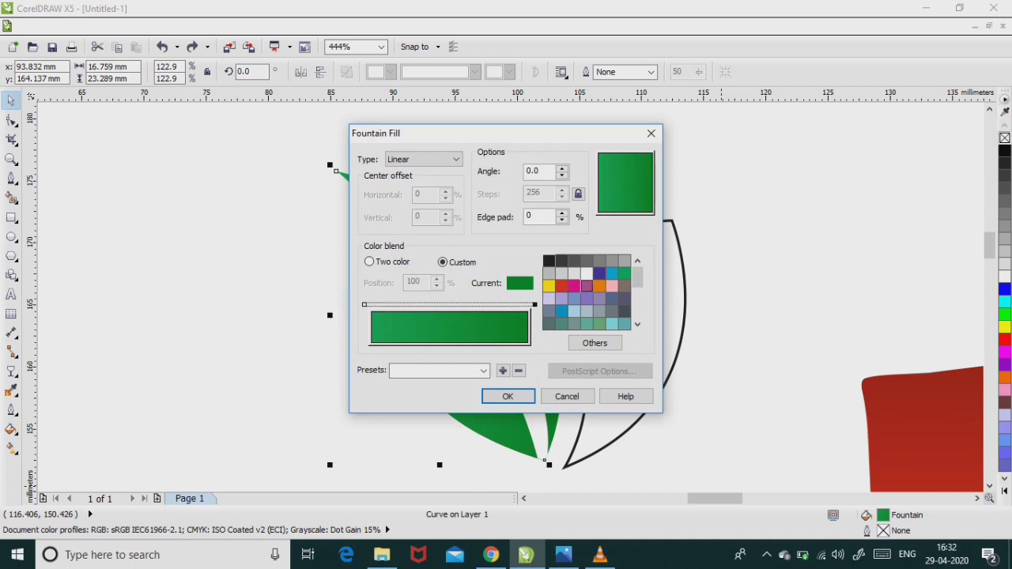
left_click(625, 274)
left_click(508, 396)
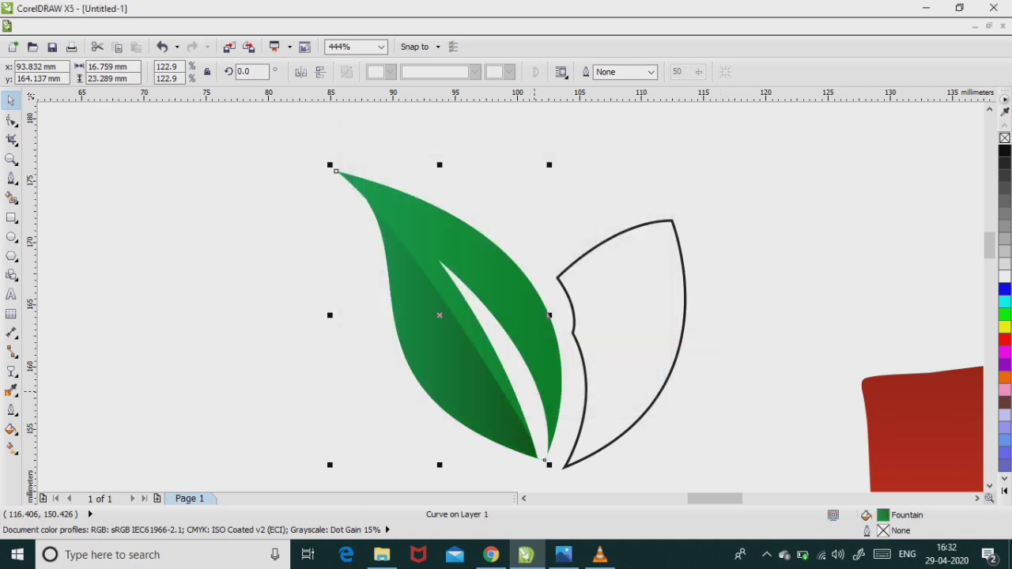
left_click(287, 332)
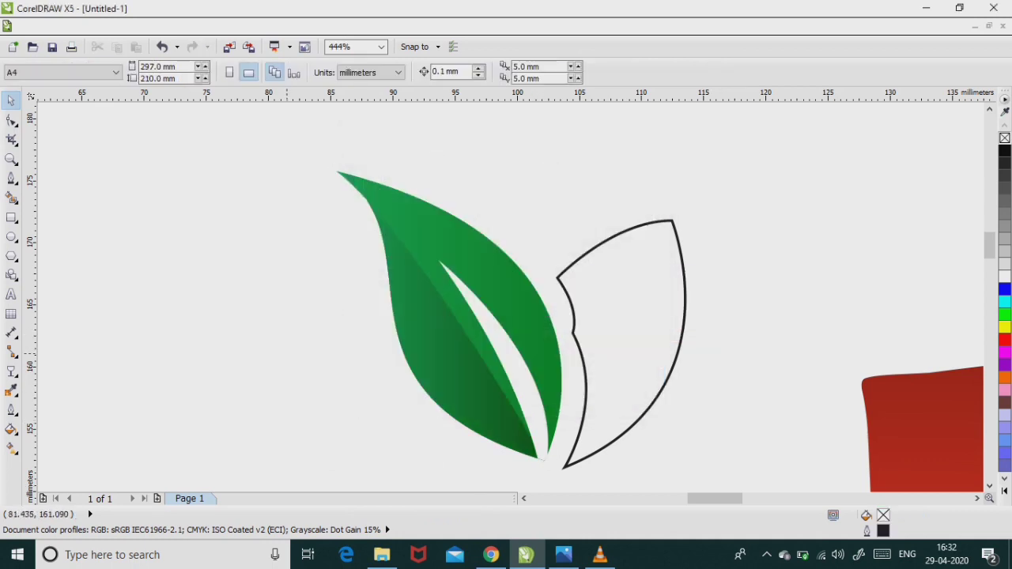
Reshape the dark half-leaf's edges to follow the white vein and the first small leaf's outer curve.
key("F10")
left_click(463, 358)
left_click(467, 333)
left_click_drag(466, 334, 462, 316)
key("space")
key("Escape")
left_click(440, 277)
key("F10")
left_click_drag(440, 277, 445, 269)
key("space")
key("Escape")
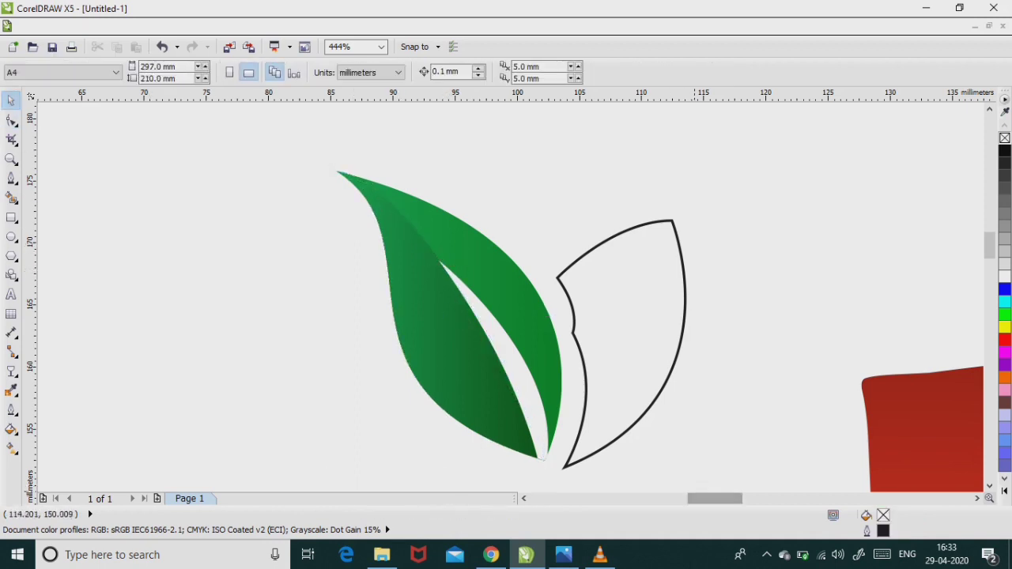
Apply the same green fountain fill to the second small leaf and remove its outline.
left_click_drag(715, 498, 721, 499)
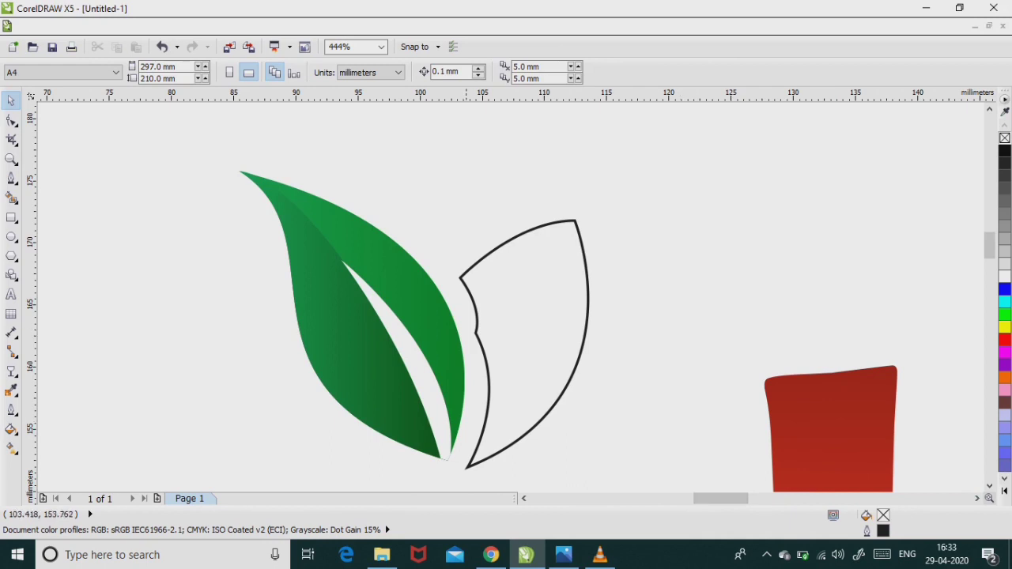
key("Tab")
key("F11")
key("Escape")
left_click(468, 465)
key("ctrl+r")
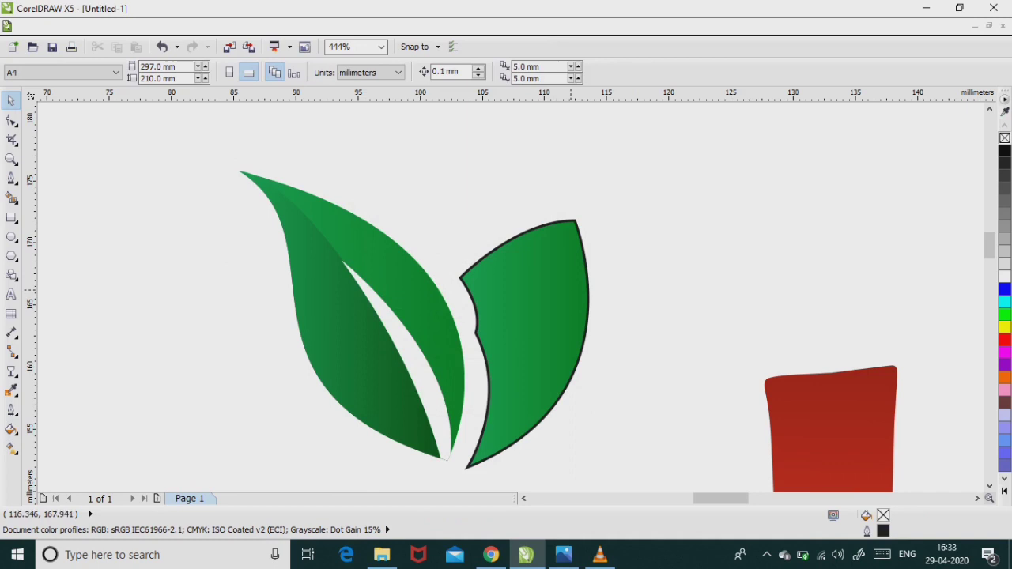
right_click(1004, 138)
key("Escape")
Shift the second small leaf slightly closer to the first one.
key("F10")
left_click(482, 308)
mouse_move(483, 309)
left_mouse_down()
mouse_move(467, 310)
mouse_move(479, 306)
left_mouse_up()
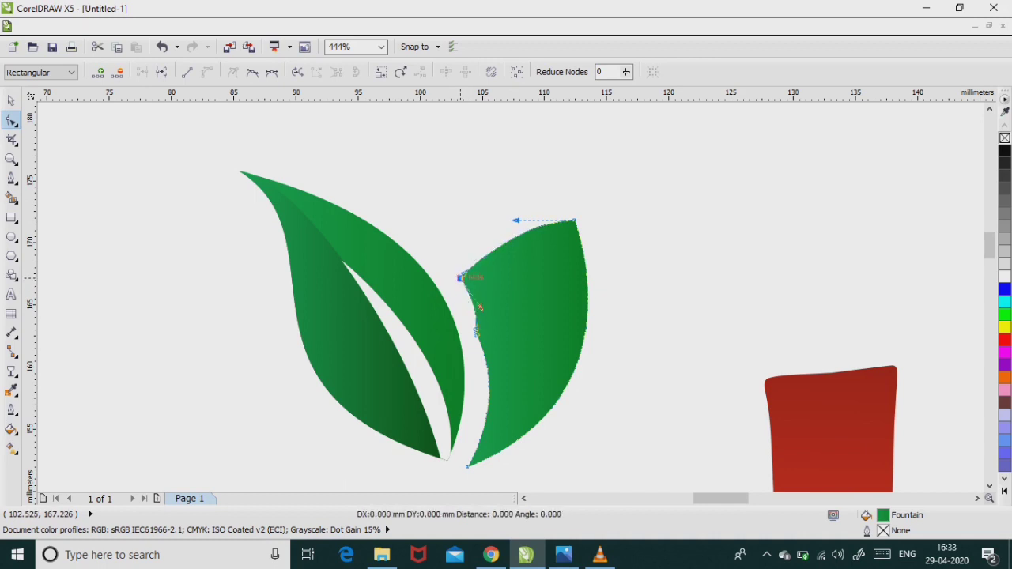
key("space")
left_click_drag(480, 306, 469, 307)
left_click(635, 304)
Draw a closed Bezier vein about 7.4 by 14.1 mm curving from the leaves' base into the second small leaf.
key("F5")
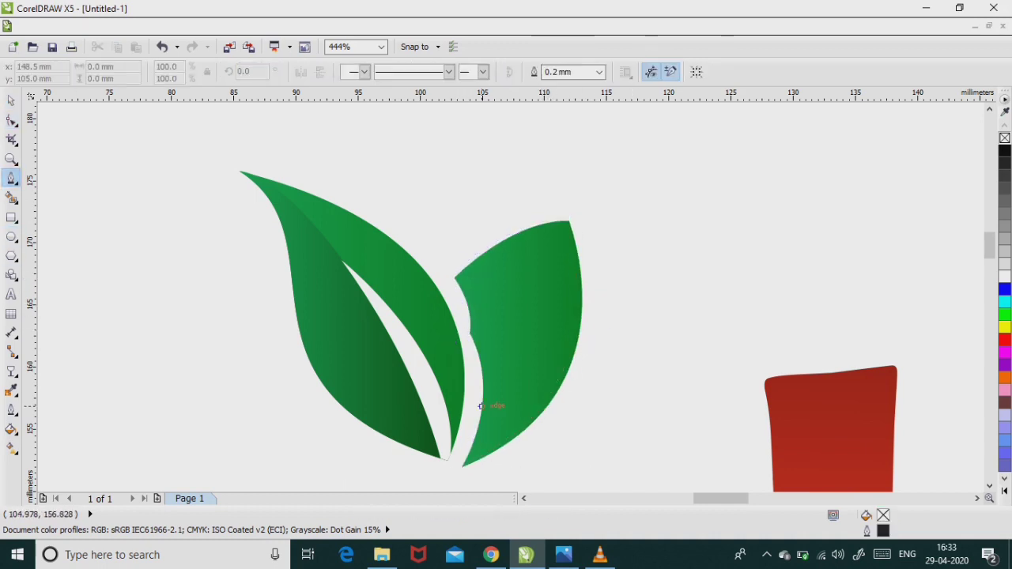
left_click(462, 467)
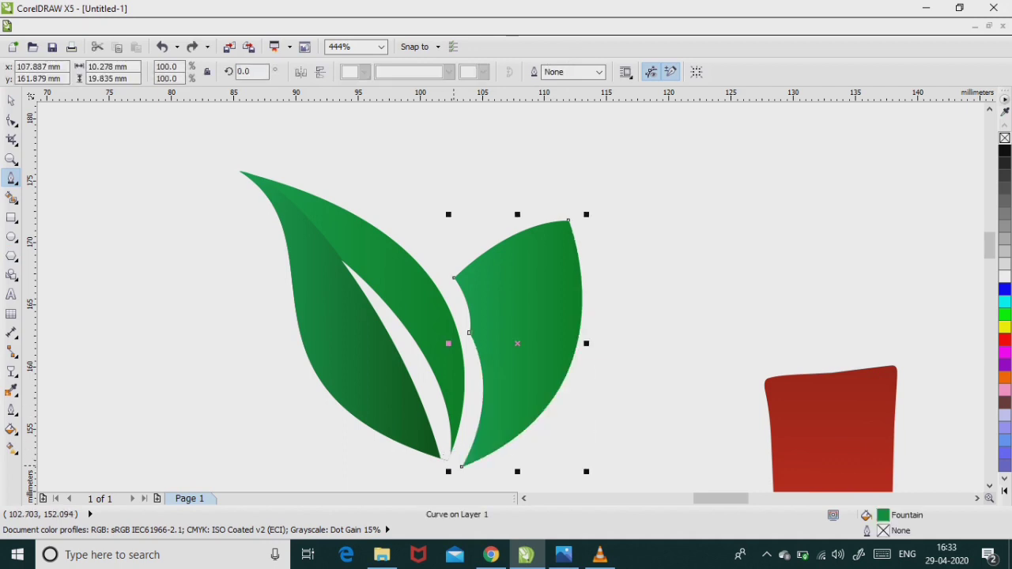
left_click(448, 460)
left_click_drag(540, 283, 606, 226)
left_click_drag(447, 459, 443, 310)
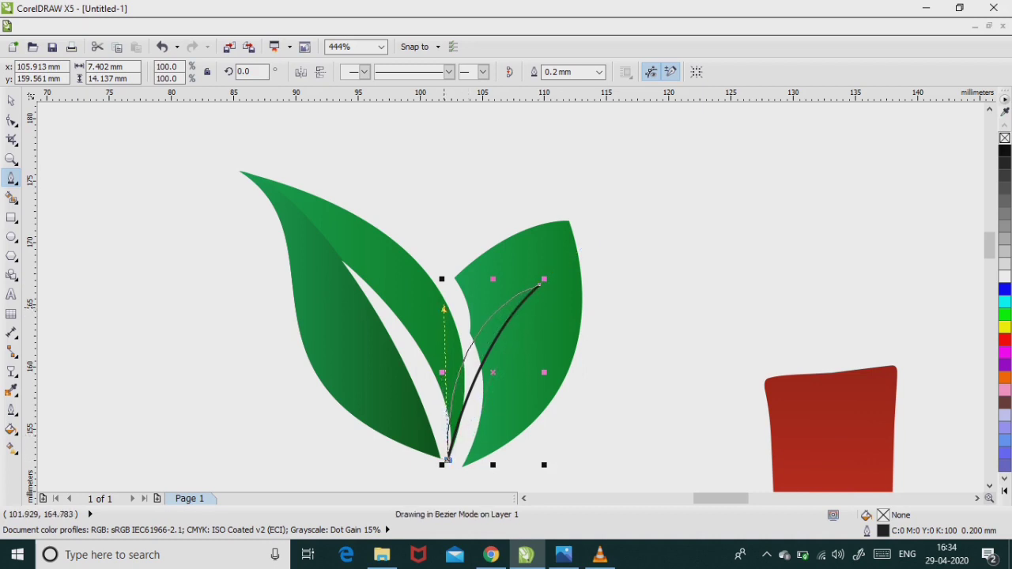
Fill the second small leaf's vein white and remove its outline.
key("space")
left_click(1004, 276)
right_click(1005, 276)
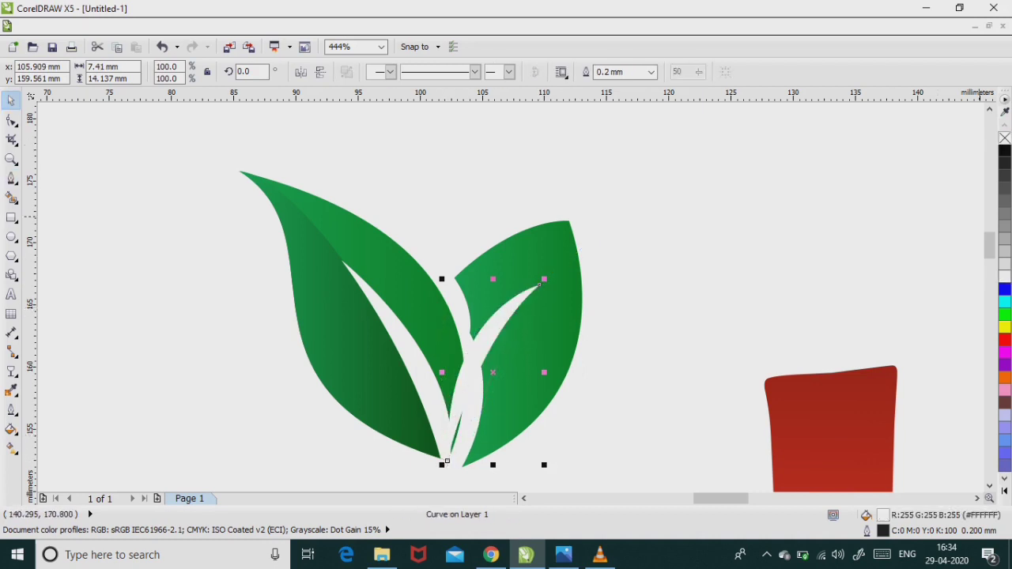
Stretch the second small leaf's vein toward the leaf's tip to about 6.1 by 17.5 mm and shift it further into the leaf.
left_click(506, 332)
left_click_drag(544, 279, 534, 250)
key("F10")
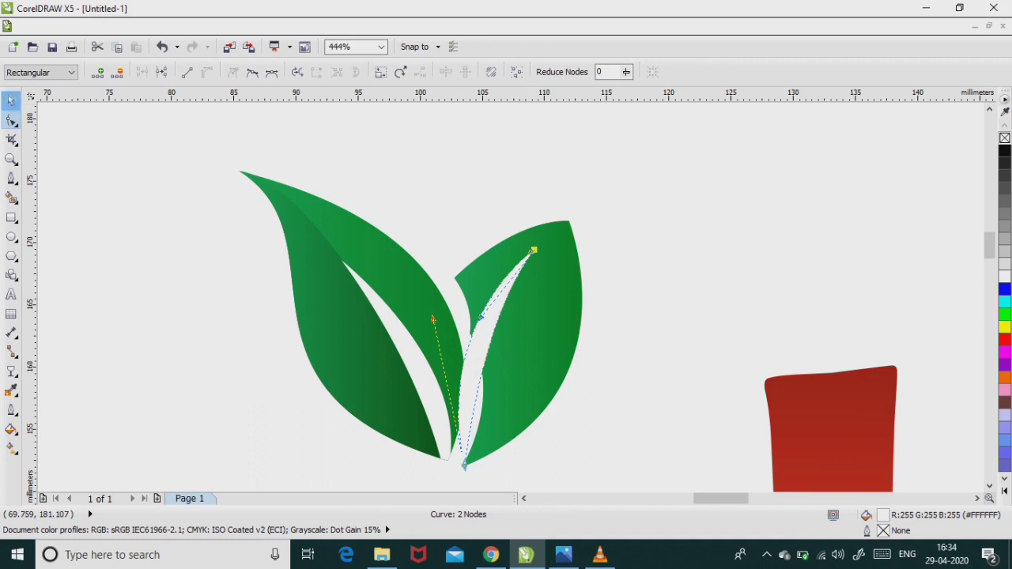
key("space")
mouse_move(475, 406)
left_mouse_down()
mouse_move(473, 458)
mouse_move(489, 395)
left_mouse_up()
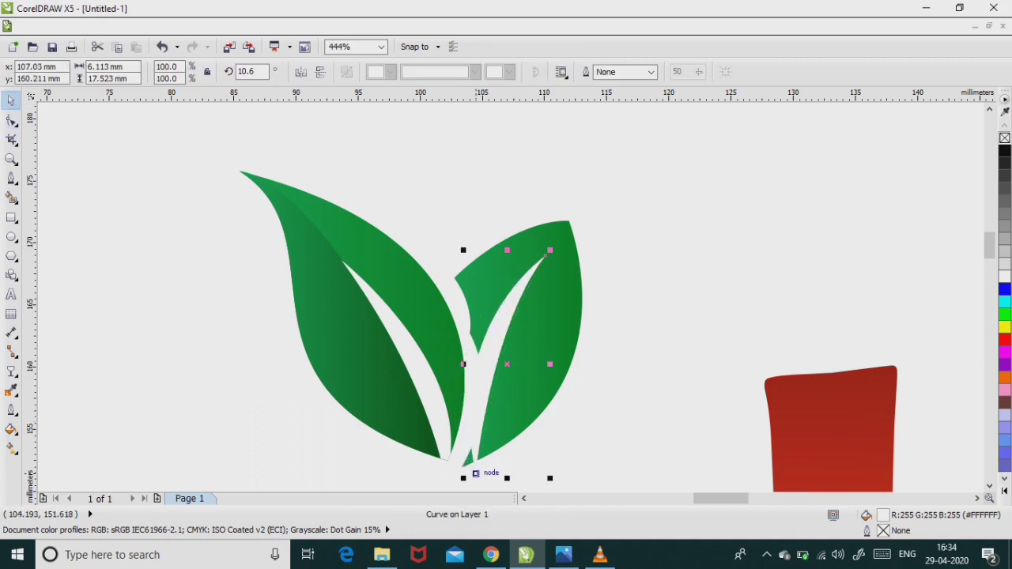
Try to move the base node of the second small leaf's vein closer to the first leaf.
key("space")
left_click_drag(475, 470, 465, 473)
key("space")
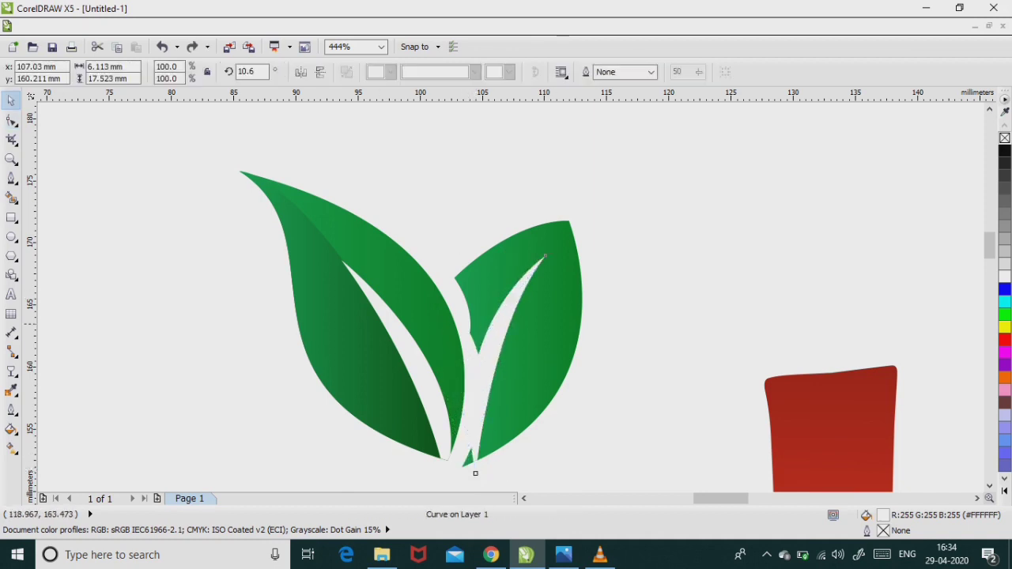
key("Escape")
Shift the second small leaf and its white vein slightly closer to the first small leaf.
left_click_drag(989, 245, 990, 249)
left_click(484, 353)
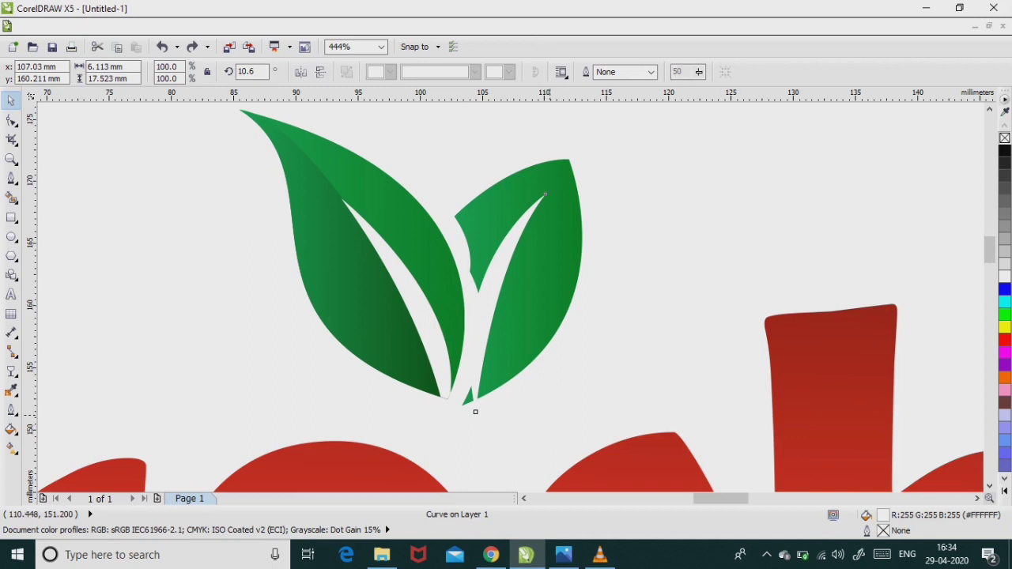
key("Escape")
left_click(512, 238)
left_click(527, 238, "shift")
key("Escape")
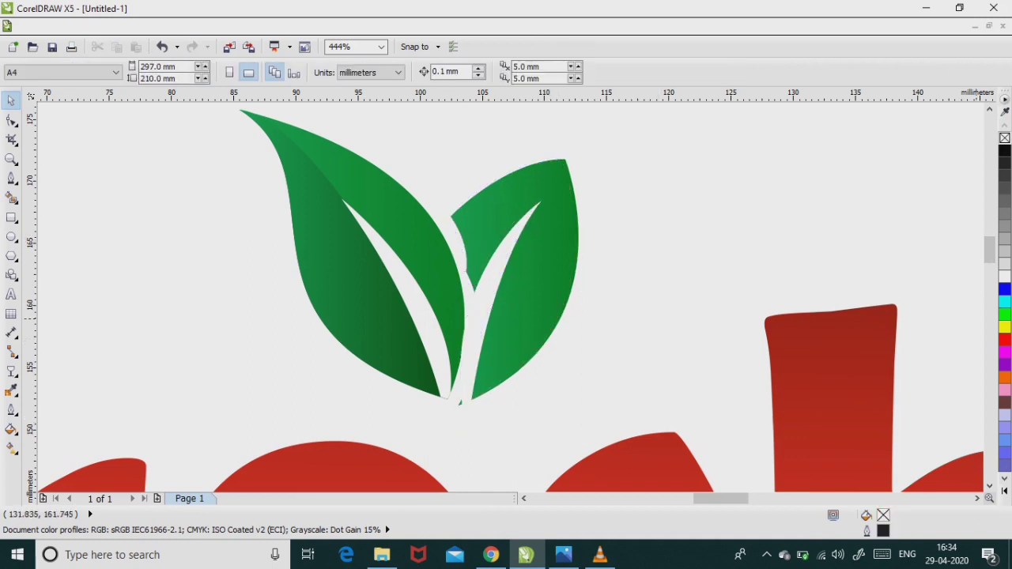
Move the second small leaf's inner corner node down toward the edge of the first leaf.
scroll(496, 250, "up", 1)
key("F10")
left_click(450, 234)
left_click(451, 249)
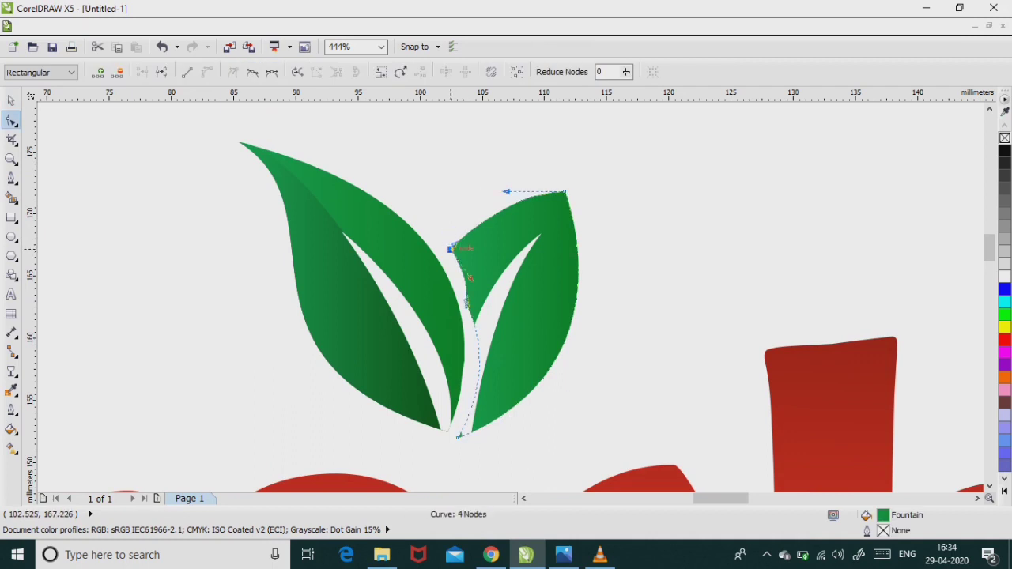
mouse_move(451, 249)
left_mouse_down()
mouse_move(440, 249)
mouse_move(443, 258)
left_mouse_up()
key("Escape")
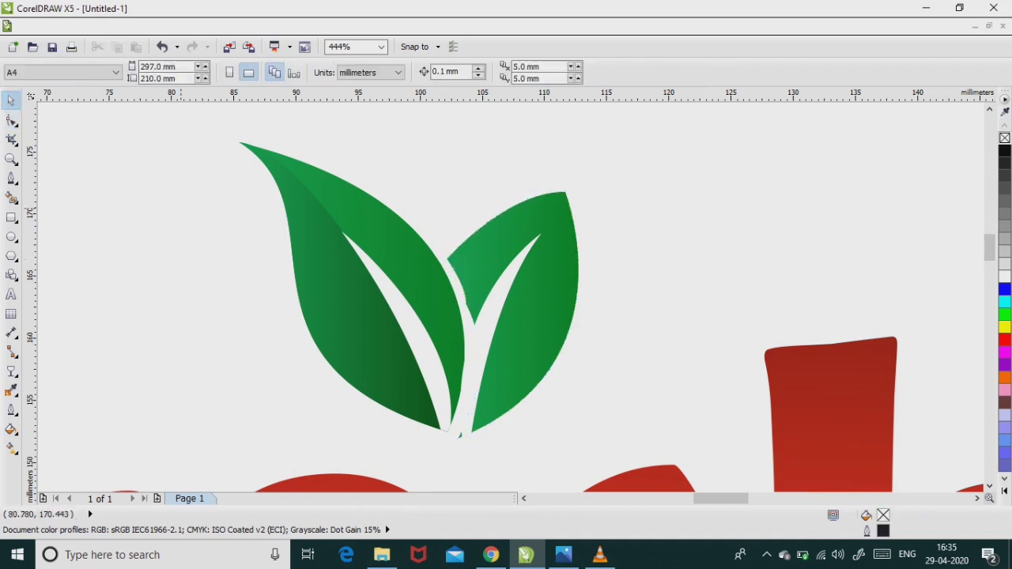
Delete the extra node on the second small leaf's inner edge and reshape that edge to follow the first leaf.
left_click(475, 285)
left_click(466, 304)
key("Delete")
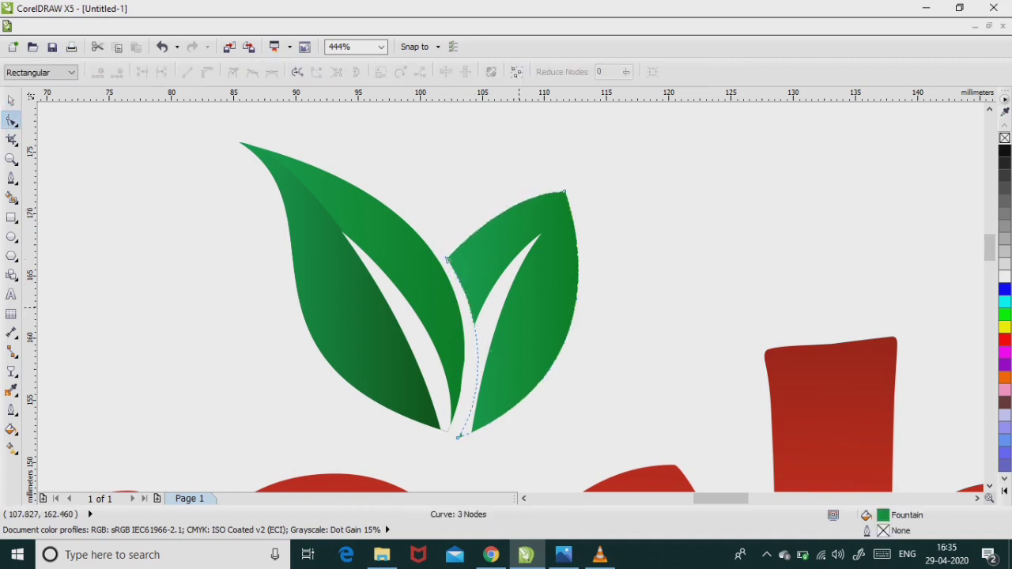
left_click_drag(480, 307, 473, 303)
left_click_drag(459, 436, 633, 368)
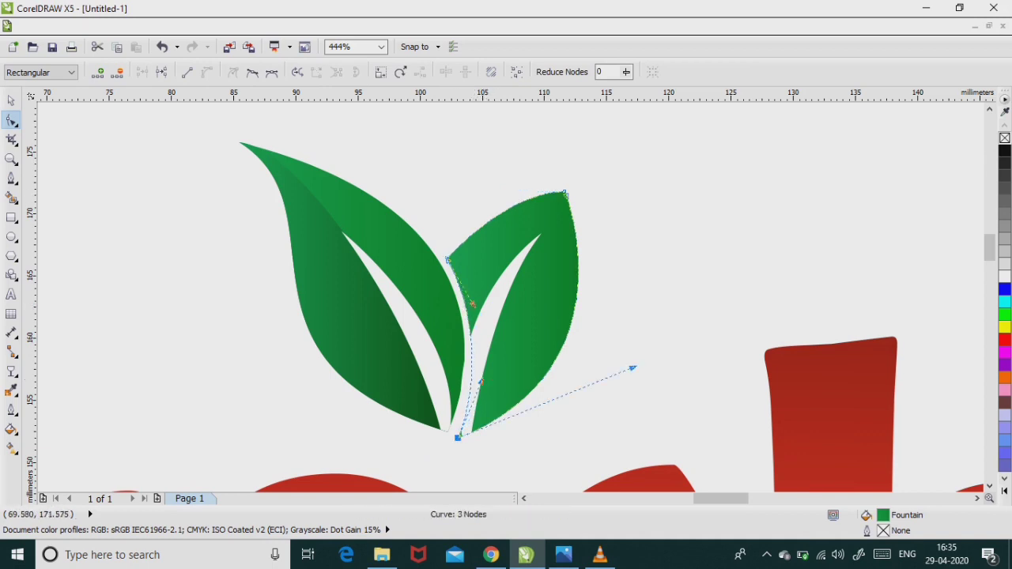
key("space")
key("Escape")
Add the artistic text "Super Market" beside the green S-shape and make it bold.
key("F4")
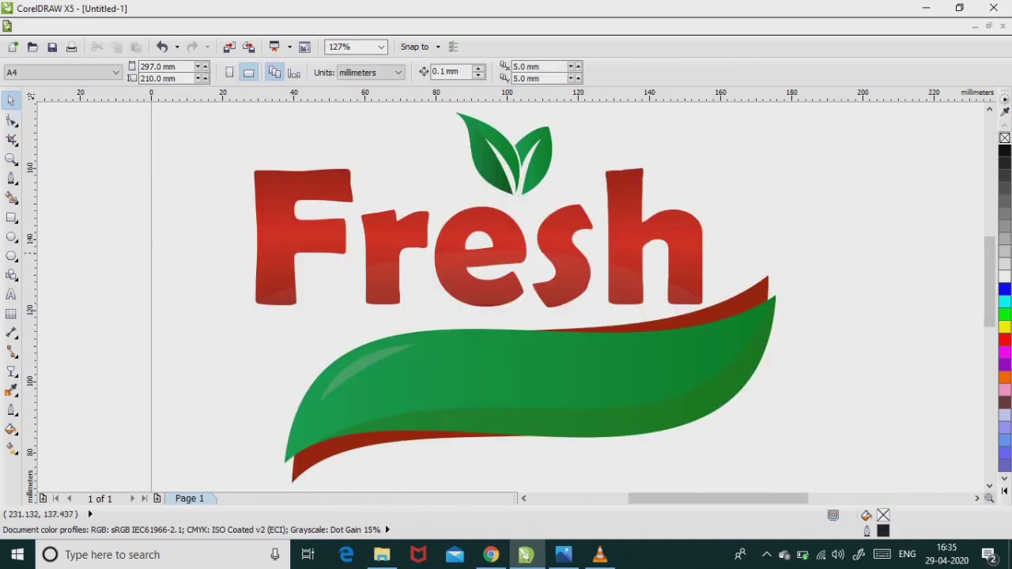
scroll(759, 230, "up", 2)
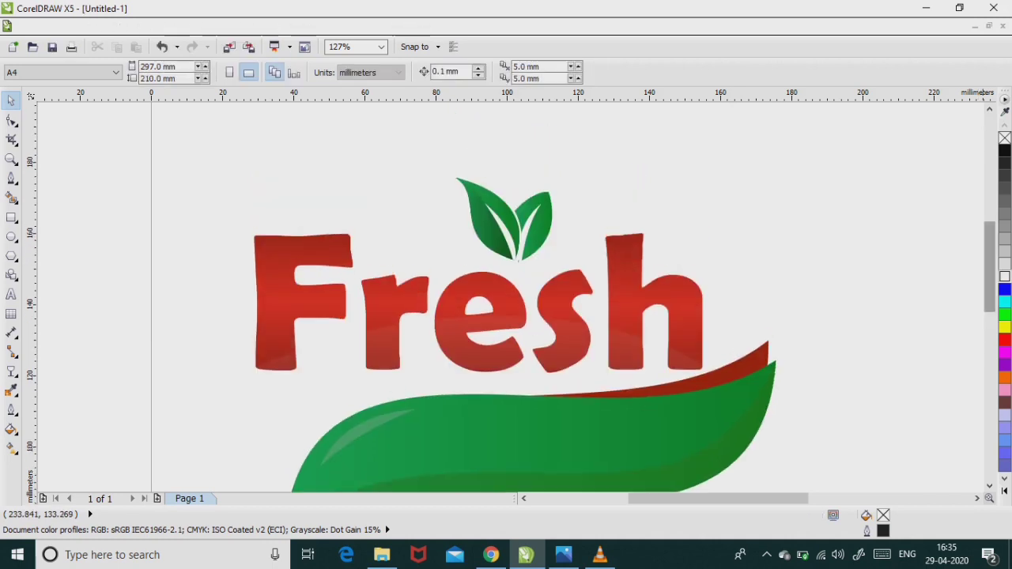
scroll(506, 301, "down", 2)
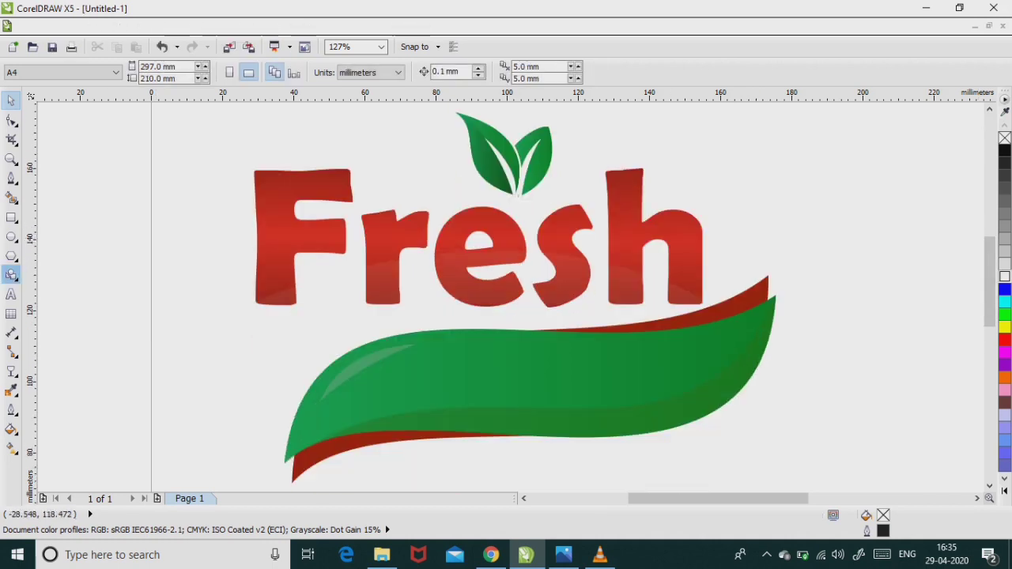
key("F8")
left_click(141, 371)
type("Super Market")
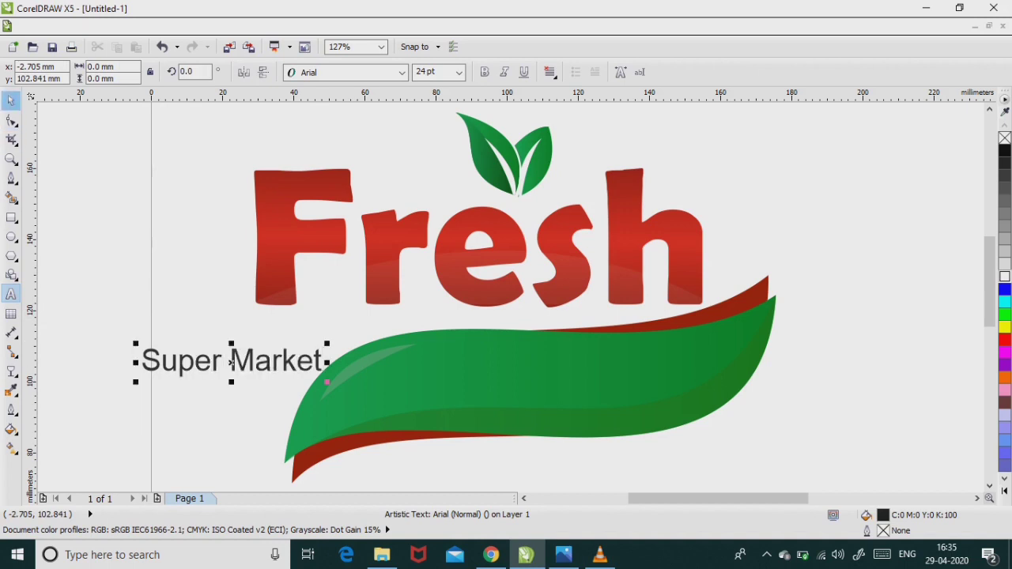
key("ctrl+space")
key("ctrl+b")
Place "Super Market" on the green S-shape, enlarge it to about 91 mm wide and fill it white.
left_click_drag(230, 362, 471, 365)
left_click_drag(571, 386, 704, 404)
left_click(1005, 276)
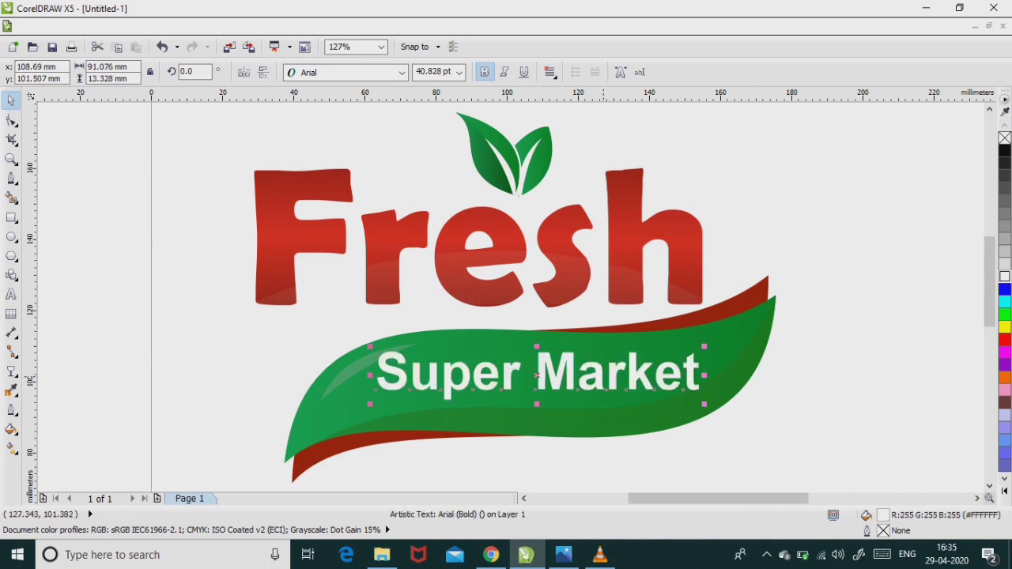
Make "Super Market" slightly smaller and italic, and align its centre in height with the green S-shape.
left_click_drag(704, 346, 680, 351)
key("ctrl+i")
left_click(588, 343, "shift")
key("e")
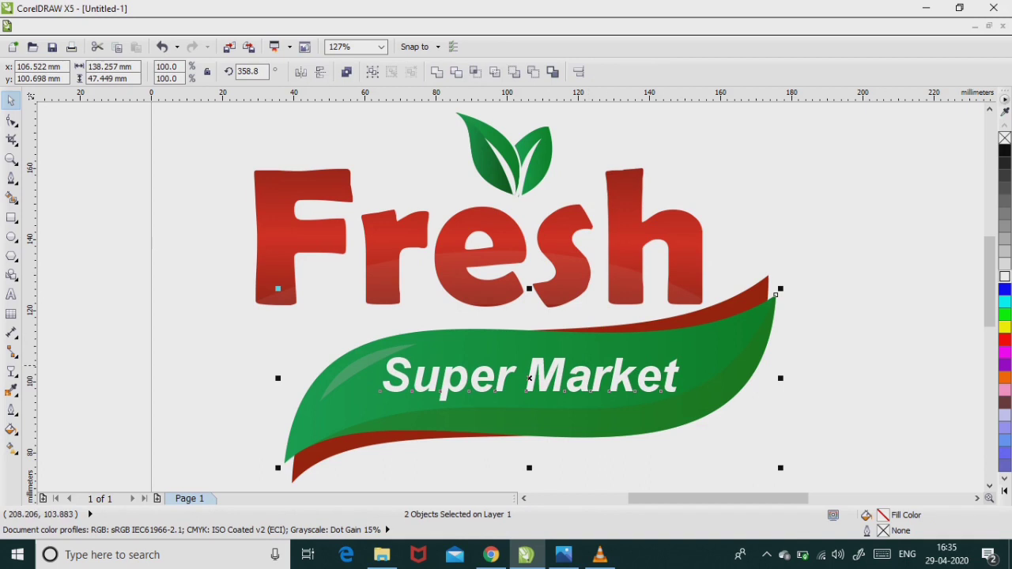
left_click(896, 360)
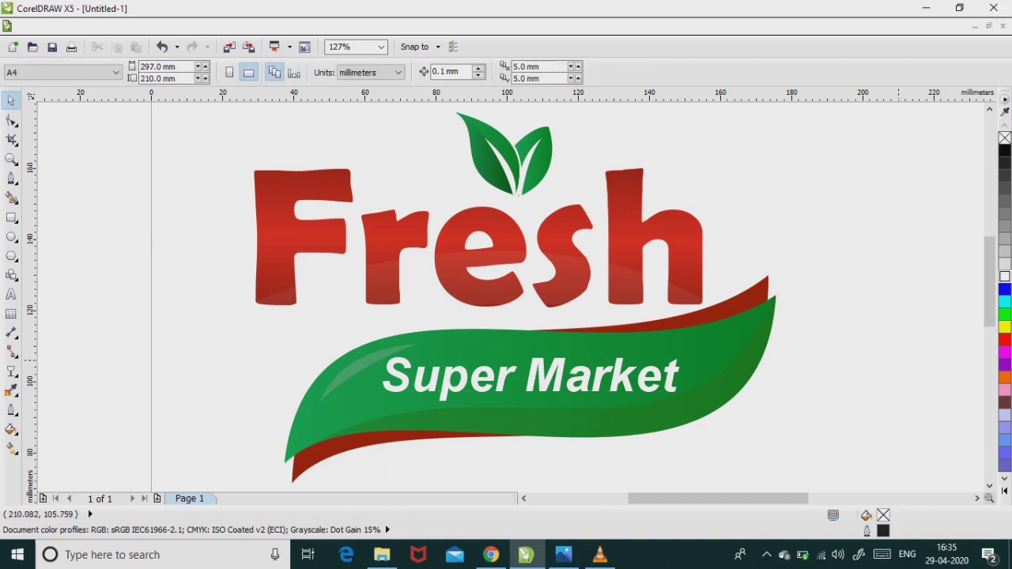
Group all the logo objects and centre the group on the page.
key("shift+F4")
left_click_drag(260, 154, 586, 455)
left_click_drag(447, 237, 506, 237)
key("ctrl+g")
key("Escape")
left_click(506, 237)
key("shift+F2")
key("Escape")
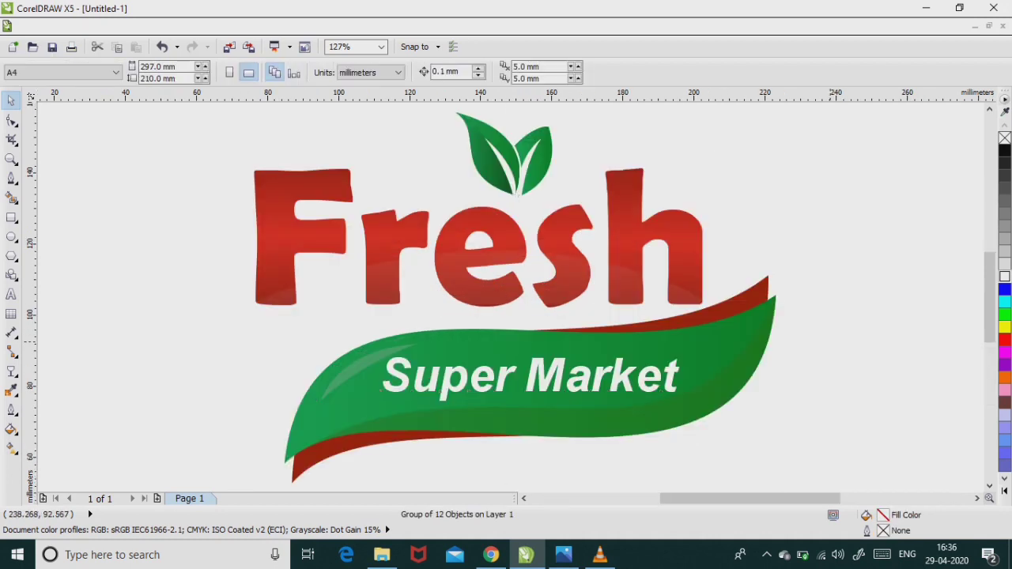
Add the artistic text "Naturally simple!" below the green S-shape.
scroll(506, 301, "down", 3)
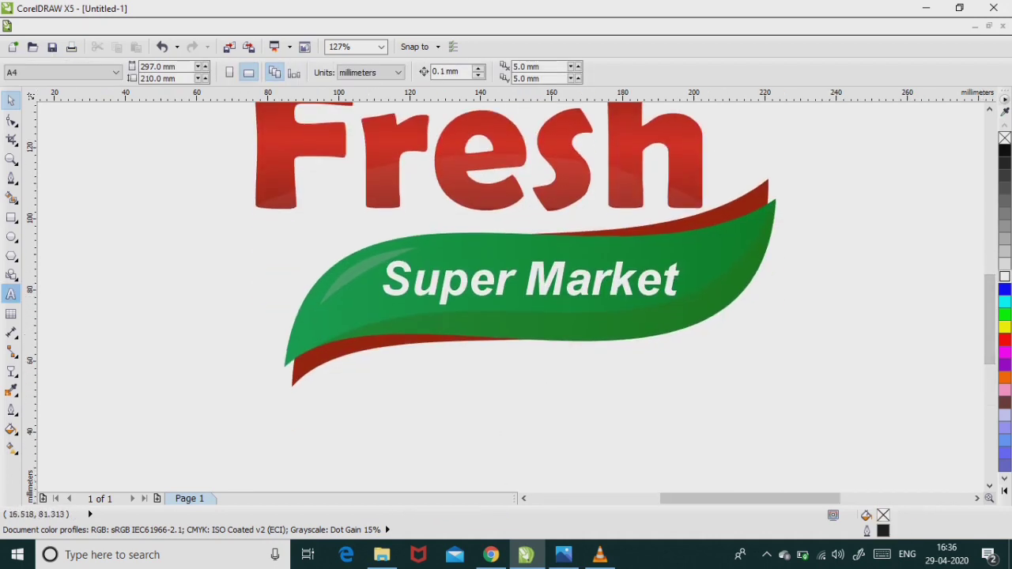
key("F8")
left_click(306, 433)
type("n")
key("BackSpace")
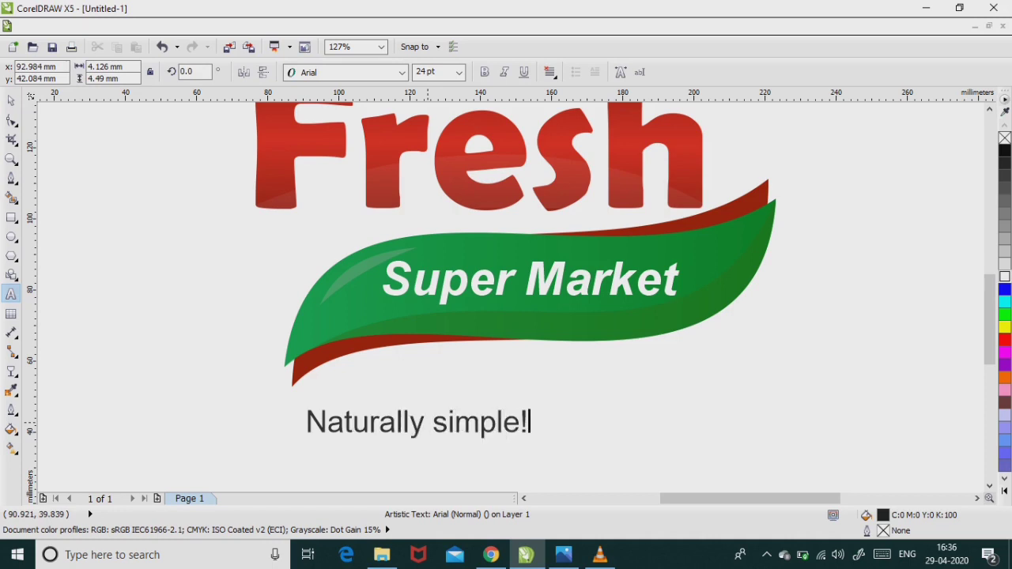
Centre the "Naturally simple!" tagline under the logo and move it up close to the green S-shape's lower edge.
key("ctrl+space")
left_click(549, 339, "shift")
key("c")
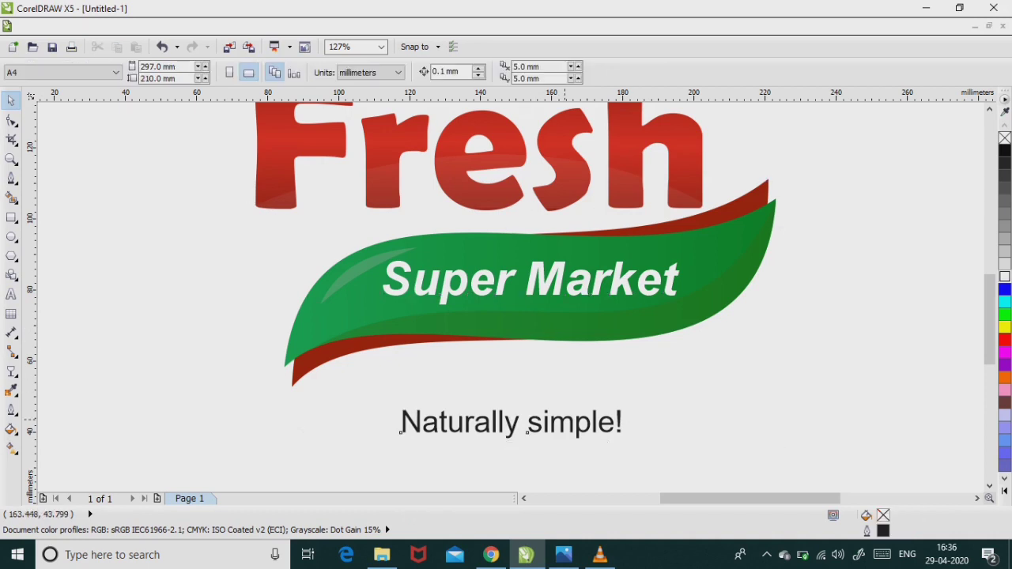
left_click_drag(571, 389, 570, 361)
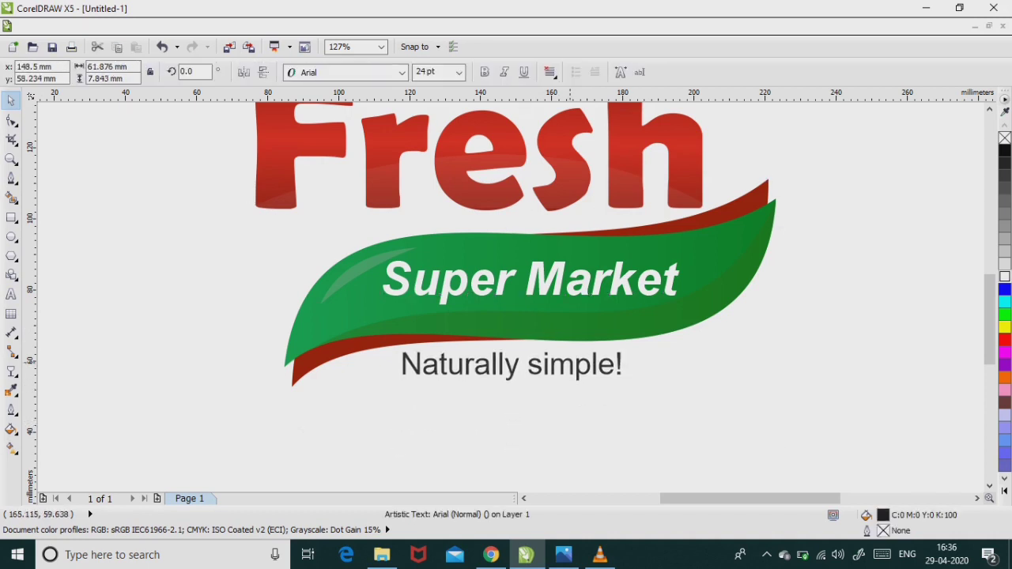
Fill the "Naturally simple!" tagline with red (#FF0000).
left_click(1004, 339)
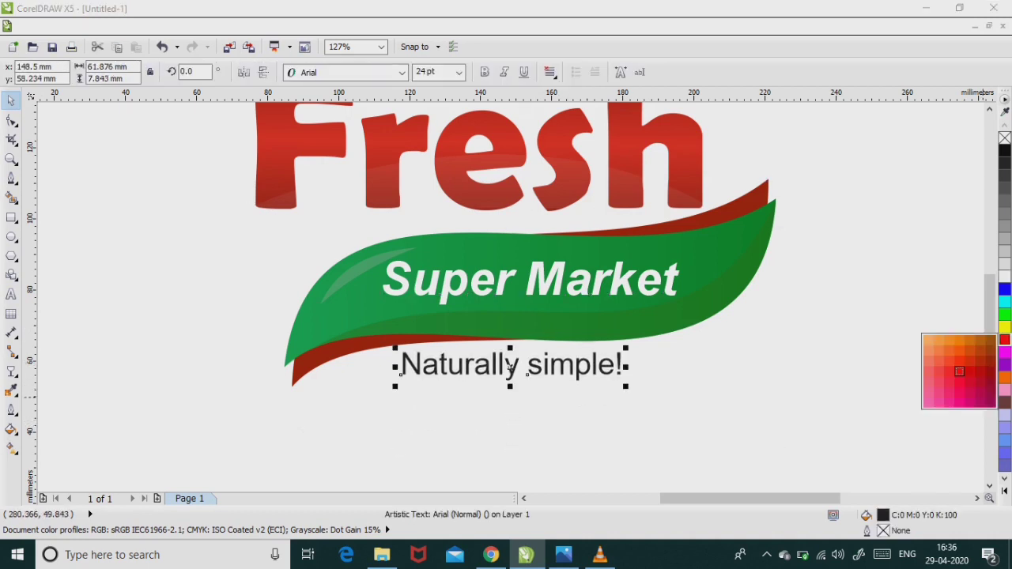
left_click(775, 378)
left_click(510, 367)
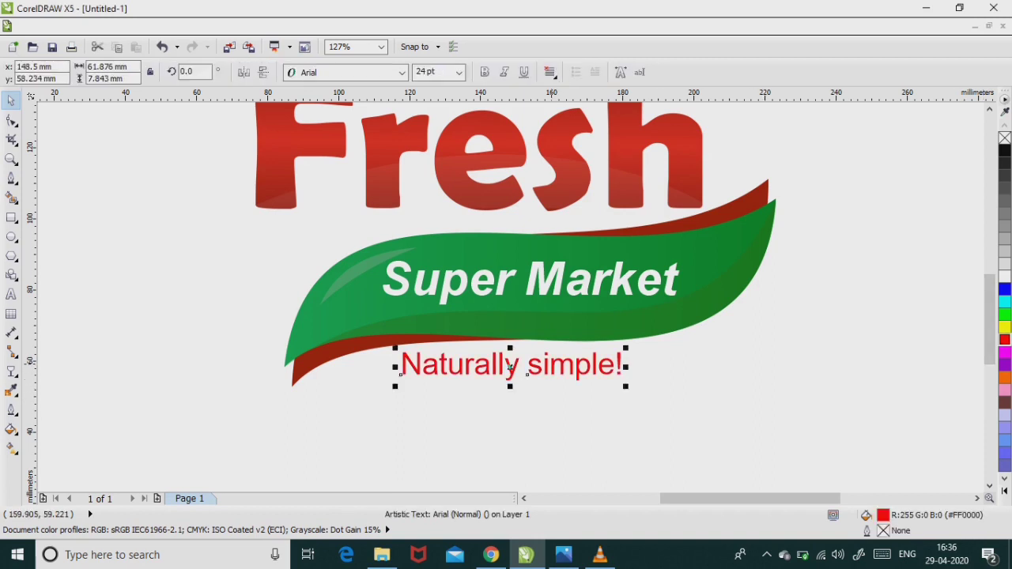
Draw a flat ellipse about 29.8 by 1.25 mm below the tagline.
scroll(968, 304, "down", 2)
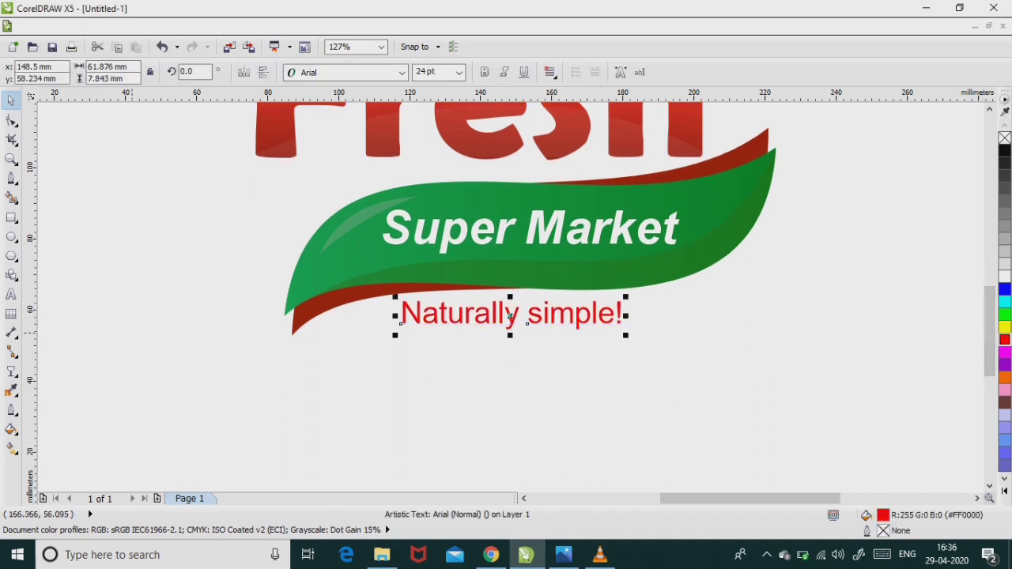
left_click(11, 237)
left_click_drag(461, 384, 572, 389)
key("space")
Fill the flat ellipse with dark grey (#666666) and remove its outline.
left_click(1004, 264)
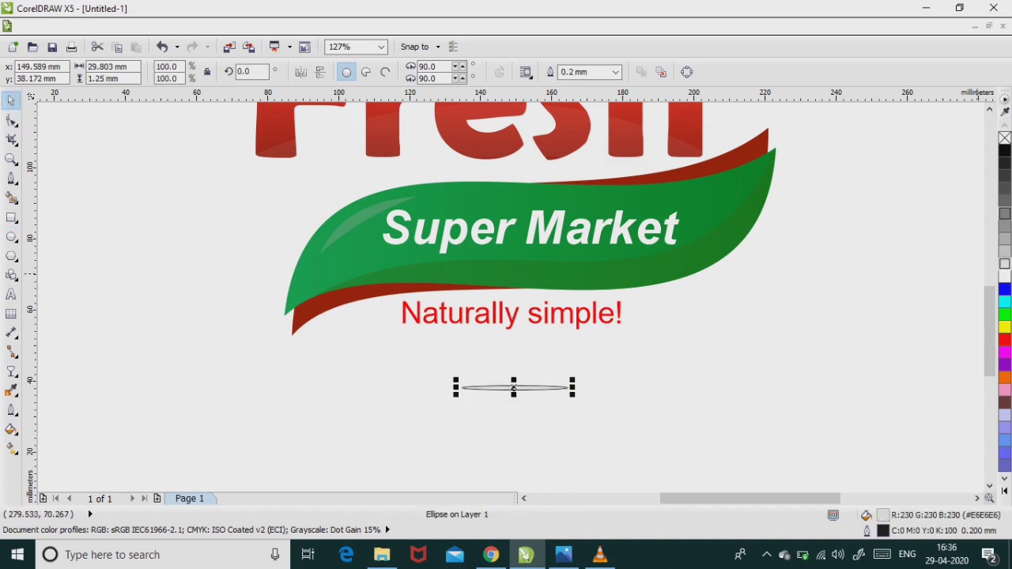
left_click(1005, 175)
right_click(1004, 138)
Centre the grey ellipse under the tagline, raise it slightly, and convert it to a bitmap.
left_click(528, 316, "shift")
left_click(531, 391)
left_click_drag(531, 390, 531, 366)
left_click(170, 27)
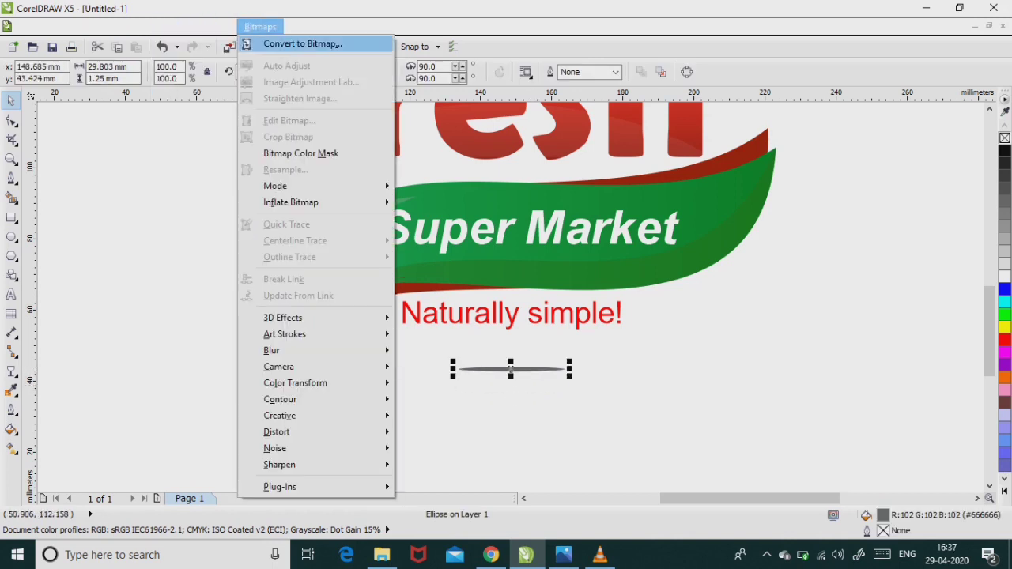
left_click(281, 40)
key("Return")
Apply a Gaussian blur to the ellipse bitmap as a soft shadow and view the whole page.
left_click(260, 26)
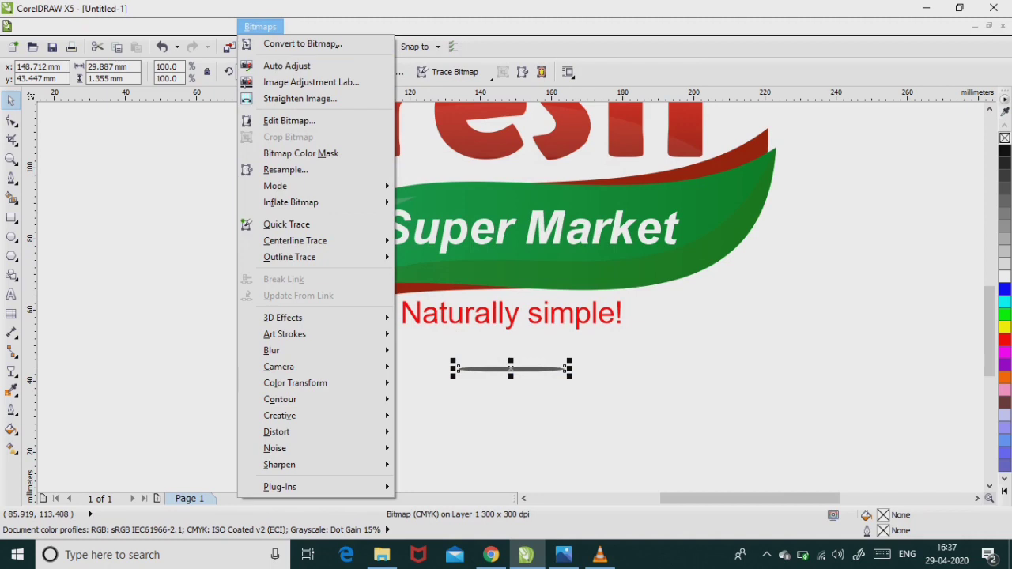
mouse_move(271, 350)
left_click(451, 367)
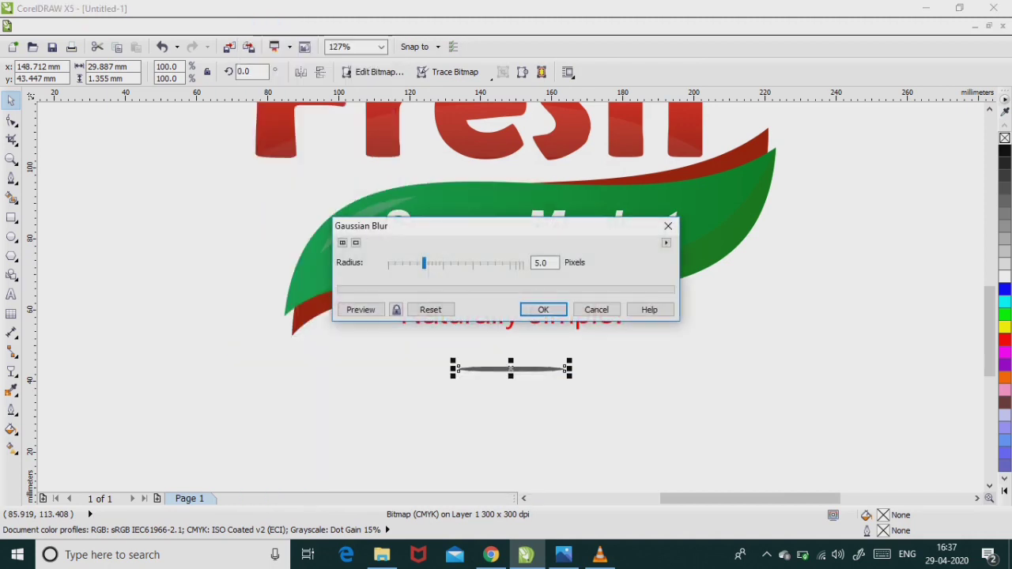
left_click(361, 309)
left_click_drag(424, 262, 444, 263)
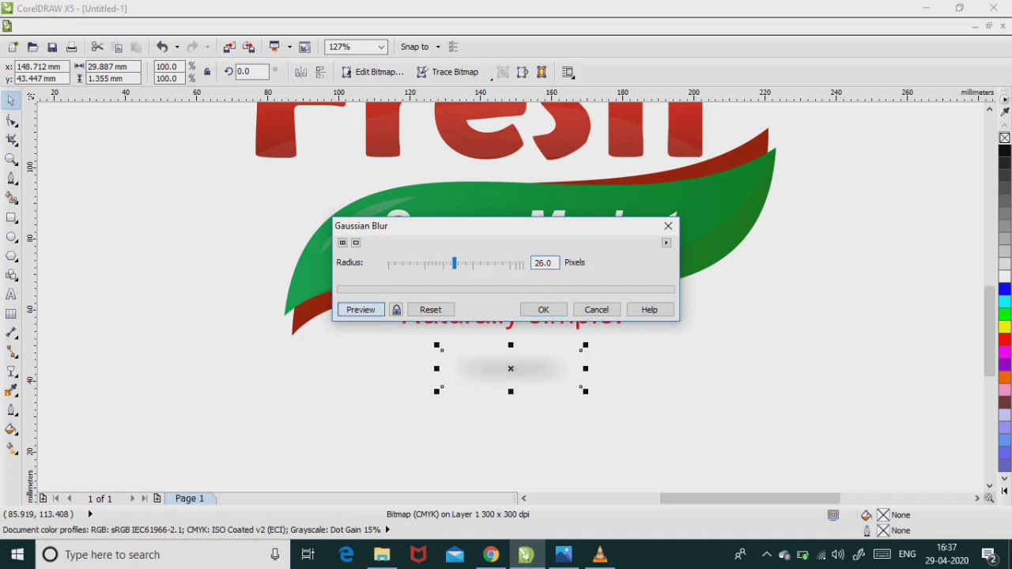
key("Return")
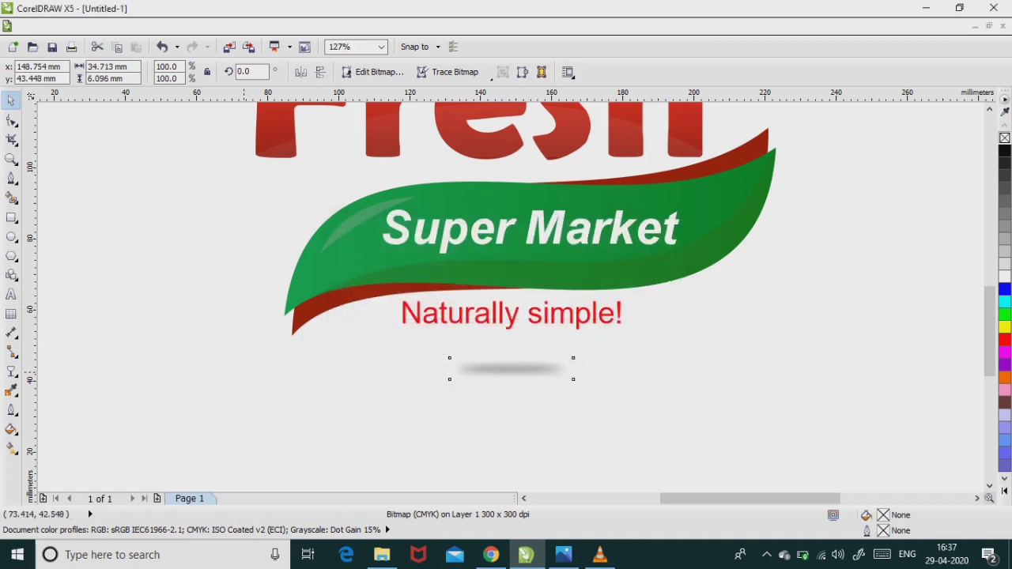
key("Escape")
key("shift+F4")
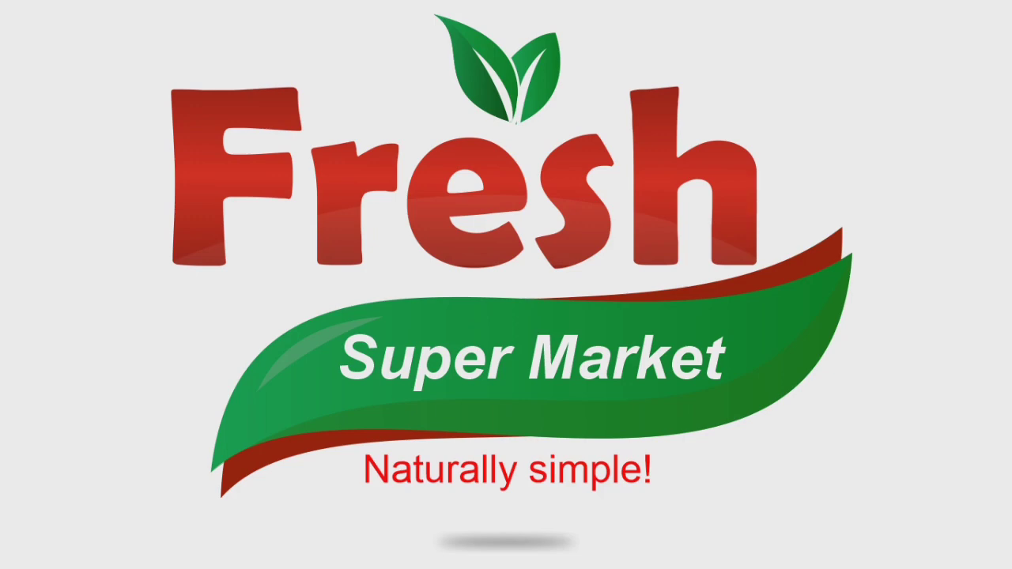